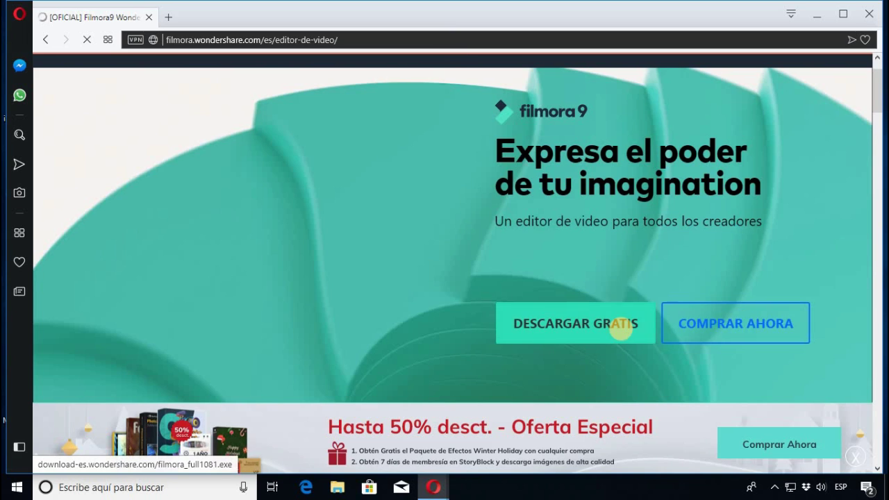
- Look over the Filmora9 download page and locate the Wondershare Filmora and Wondershare Filmora9 shortcuts on the desktop
scroll(479, 214, down, 15)
scroll(417, 209, down, 4)
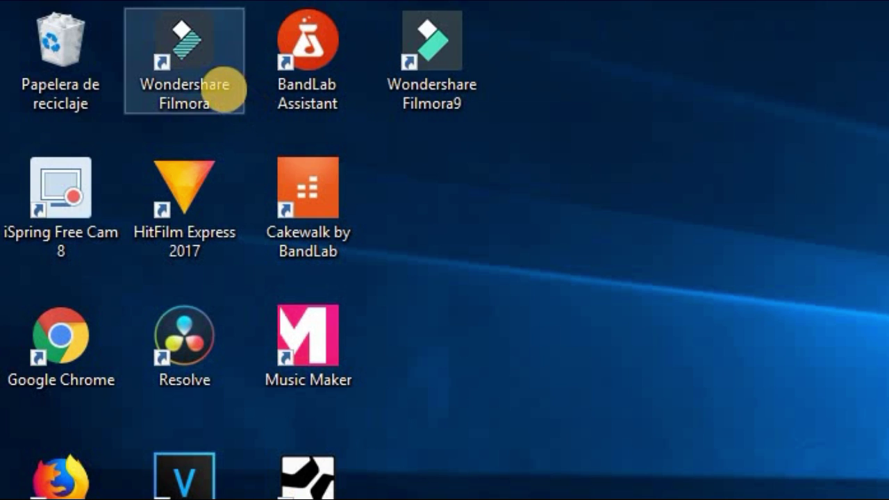
click(217, 99)
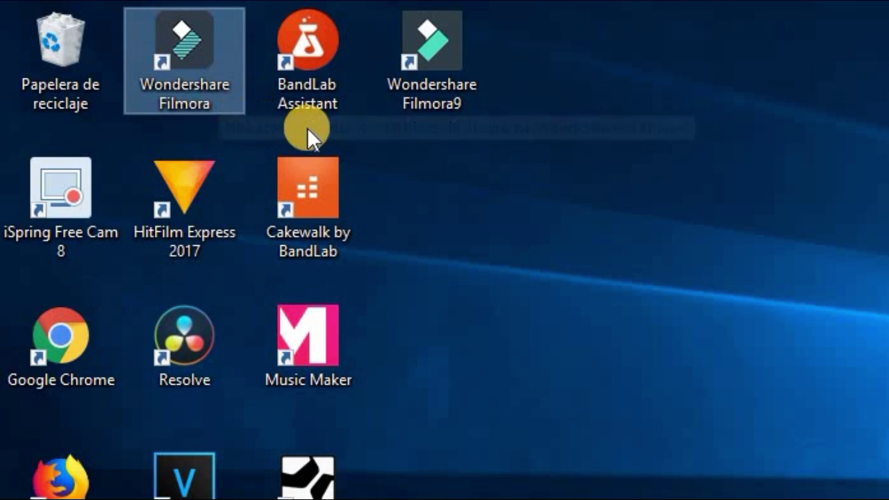
click(424, 92)
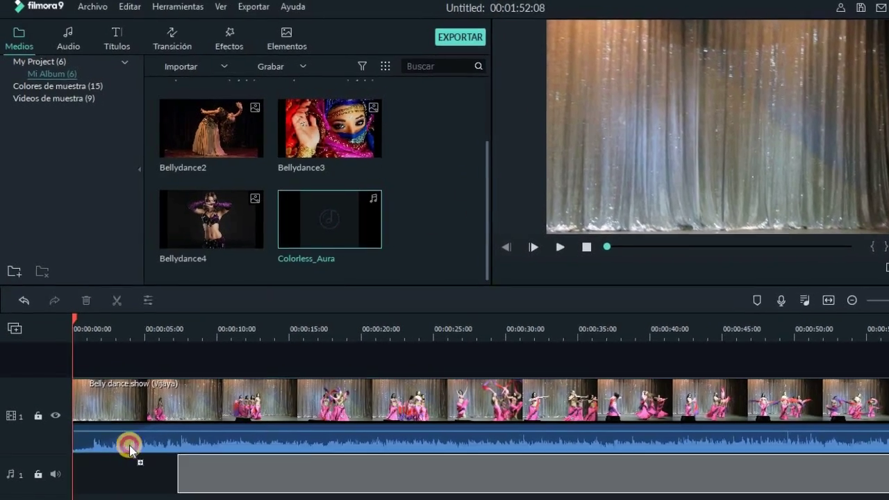
- Place Colorless_Aura on audio track 1, and Bellydance4 and Bellydance3 on a new second video track at 0 and about 10 seconds
drag(129, 444, 554, 495)
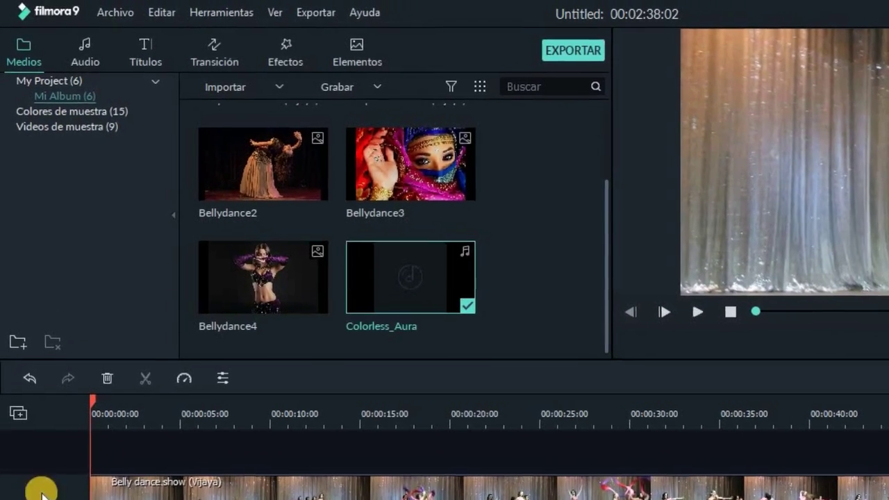
click(15, 346)
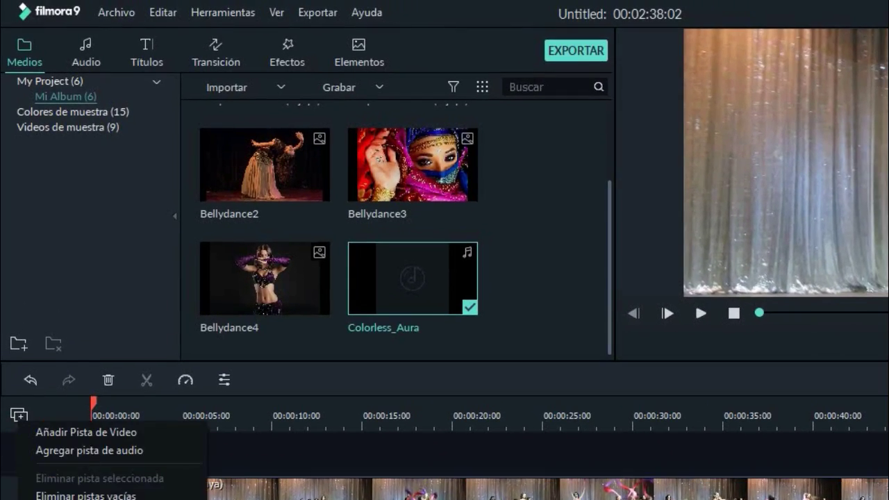
click(132, 431)
drag(218, 293, 135, 495)
drag(417, 191, 269, 494)
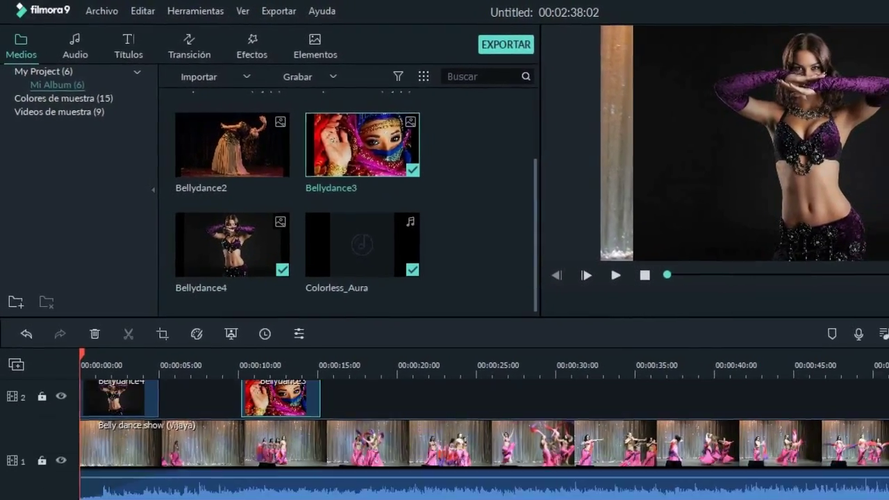
- Split the Belly dance show (Vijaya) clip at about 20 and 27 seconds and remove the section between the cuts, closing the gap
click(419, 393)
click(136, 352)
click(504, 392)
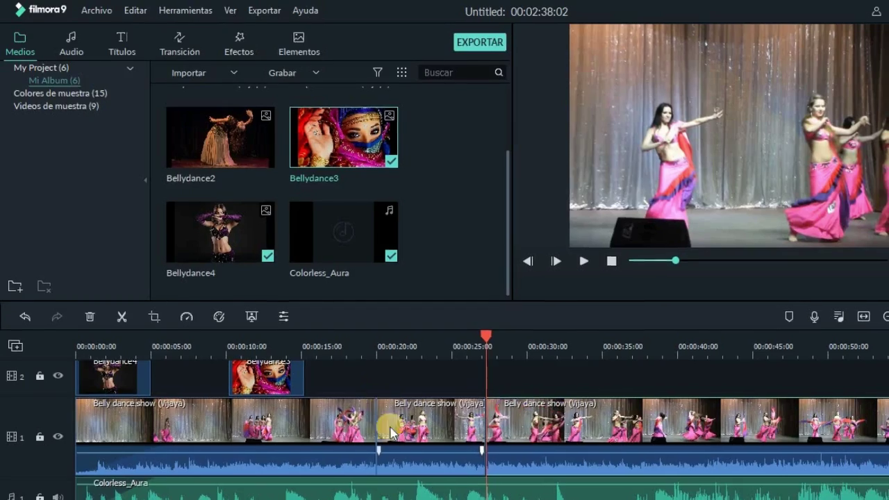
right_click(384, 394)
click(448, 89)
right_click(412, 427)
click(496, 93)
- Review the video and audio settings of the first Belly dance show clip and the audio settings of Colorless_Aura
double_click(260, 408)
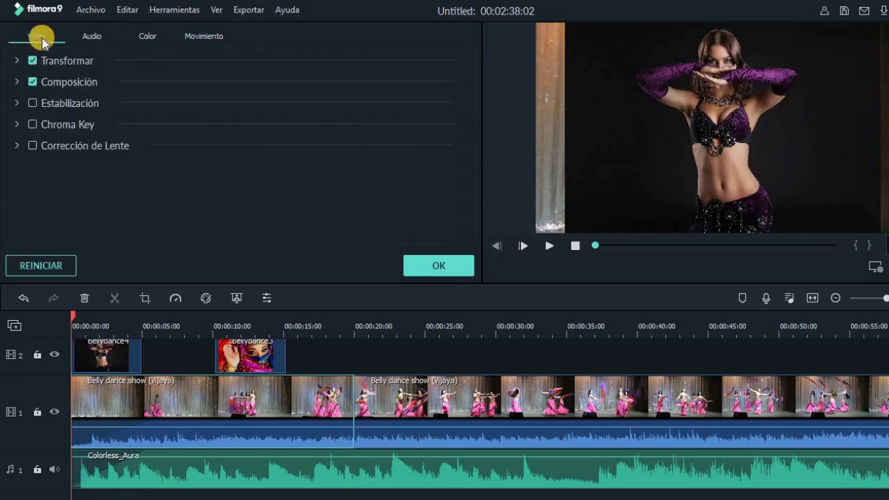
click(191, 38)
double_click(378, 467)
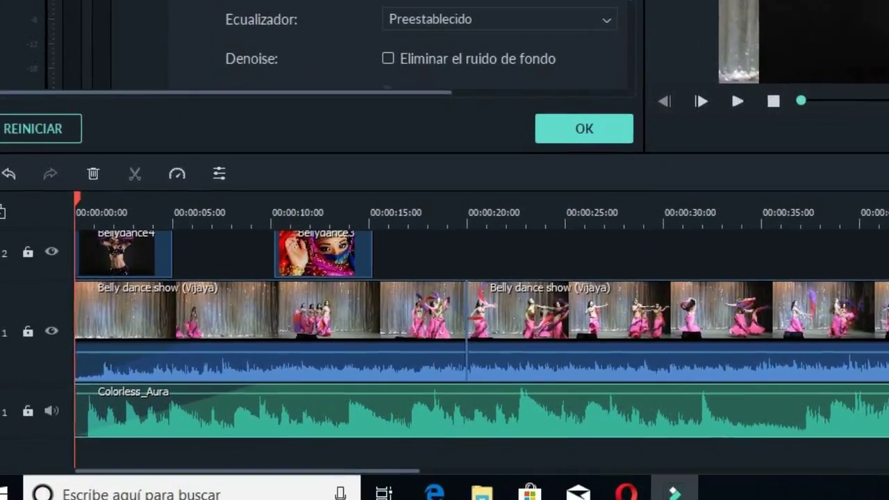
click(519, 201)
- Move Bellydance3 directly after Bellydance4 and add transitions there and at the cut in the Belly dance show video
drag(363, 231, 257, 231)
click(228, 214)
click(487, 292)
- Examine the export formats and output settings for the project, and leave without exporting
key(ctrl+e)
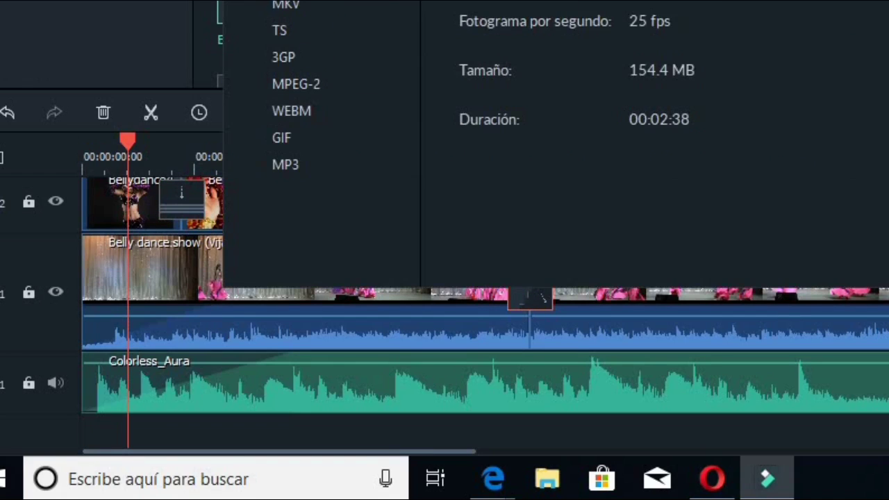
key(Escape)
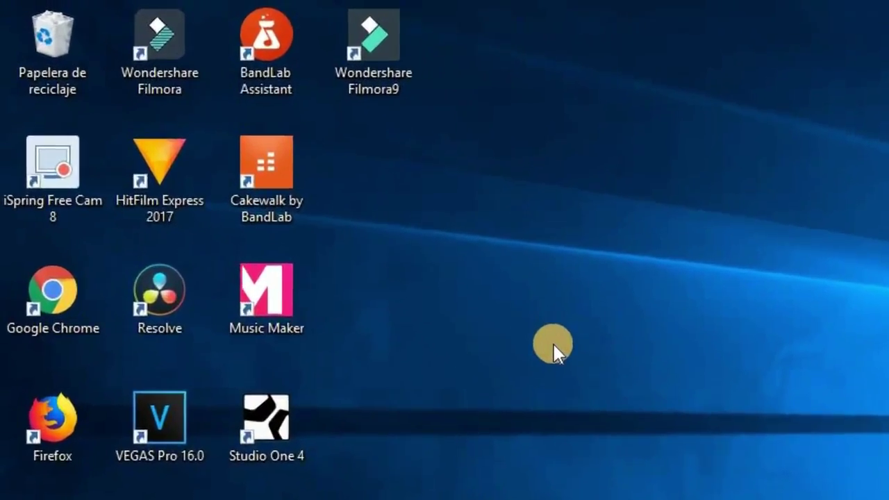
click(328, 37)
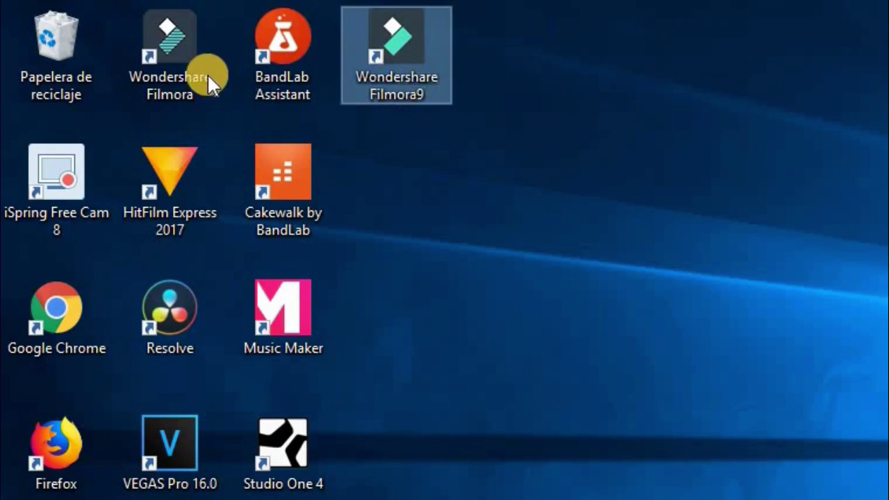
click(191, 60)
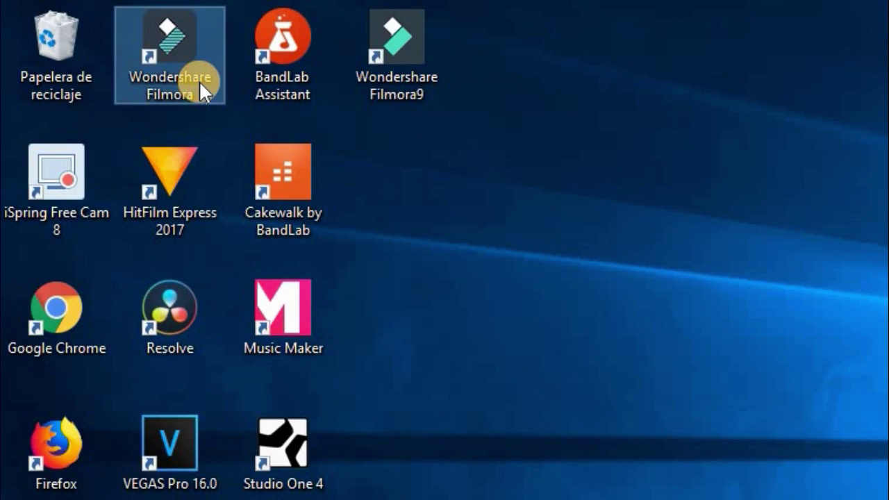
click(198, 80)
click(362, 93)
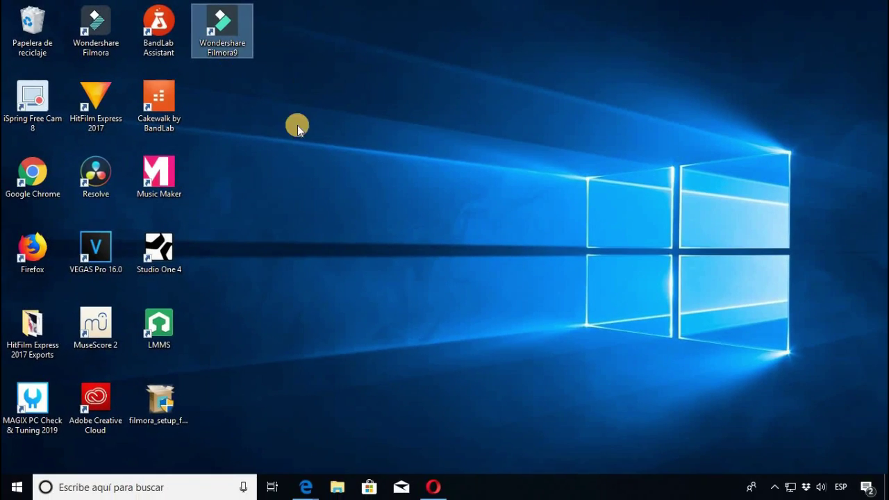
click(98, 37)
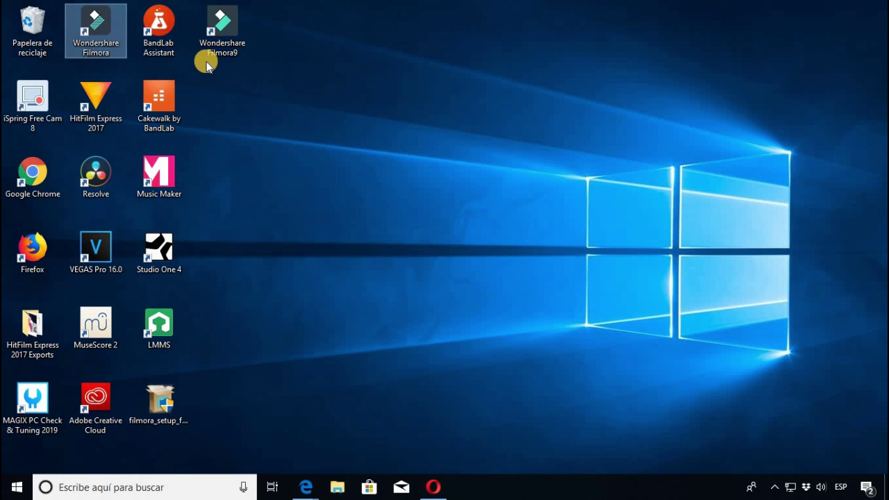
- Launch Wondershare Filmora9 from the desktop
click(221, 46)
double_click(221, 46)
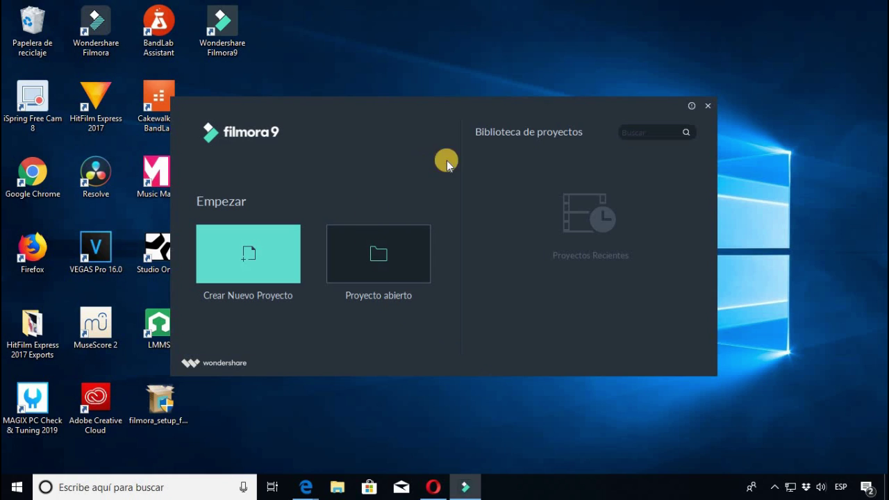
- Open the older Wondershare Filmora and look at its project aspect ratio options, keeping 16:9 (Widescreen)
double_click(101, 39)
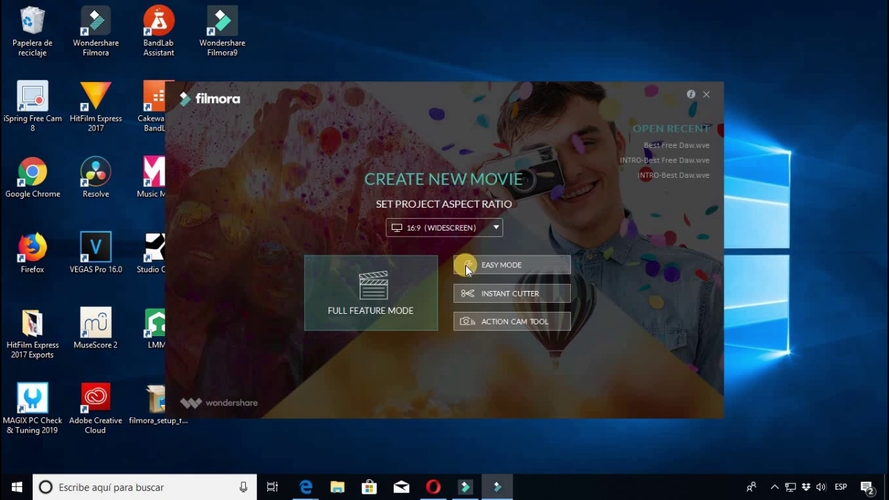
click(497, 226)
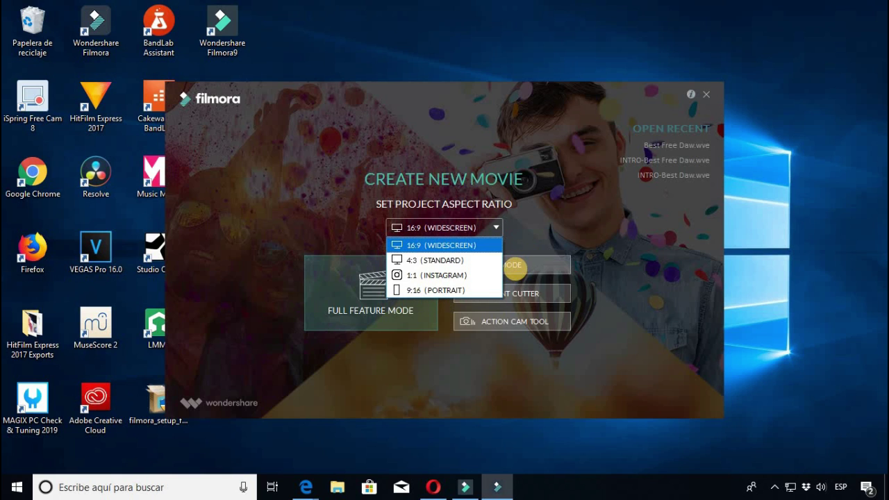
click(591, 241)
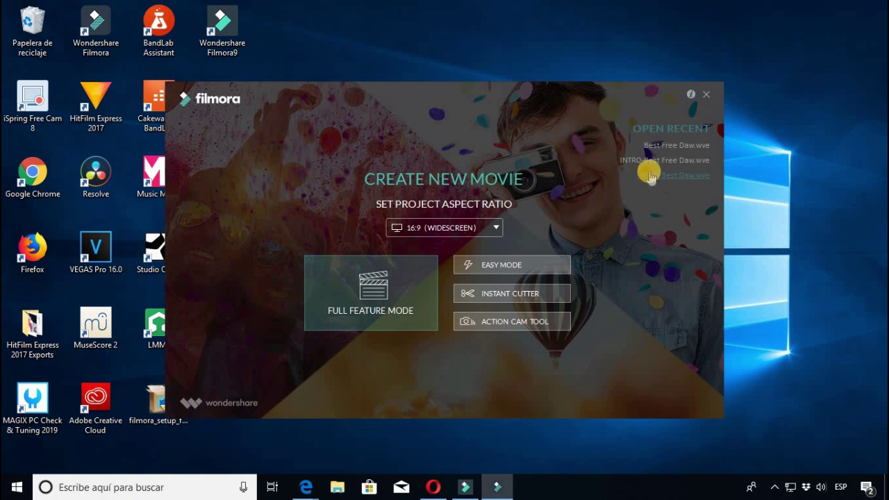
- Close the older Filmora's start window and create a new project in Filmora9
click(706, 95)
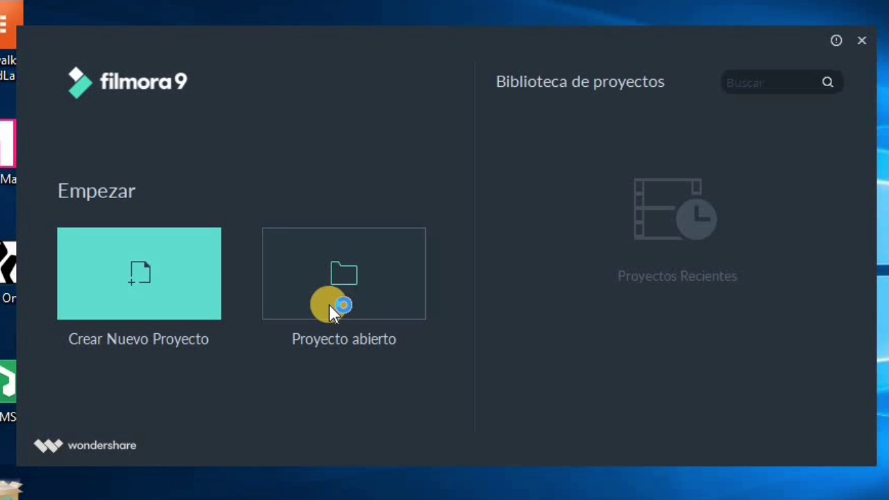
click(174, 306)
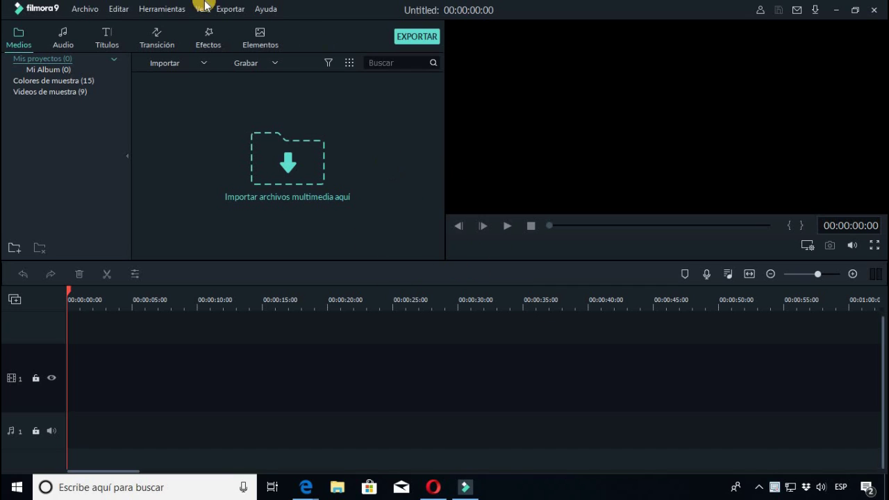
- Browse the media, audio, titles, transitions, effects and elements libraries to see what each one offers
click(89, 45)
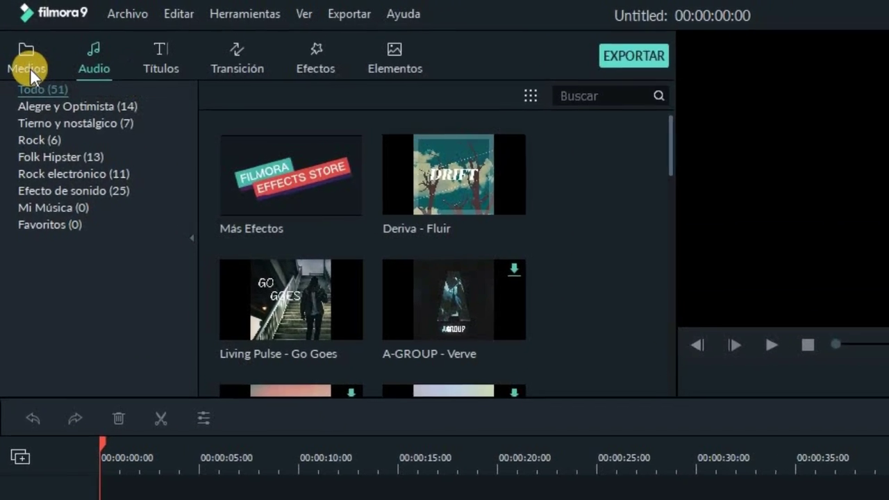
click(26, 58)
click(74, 55)
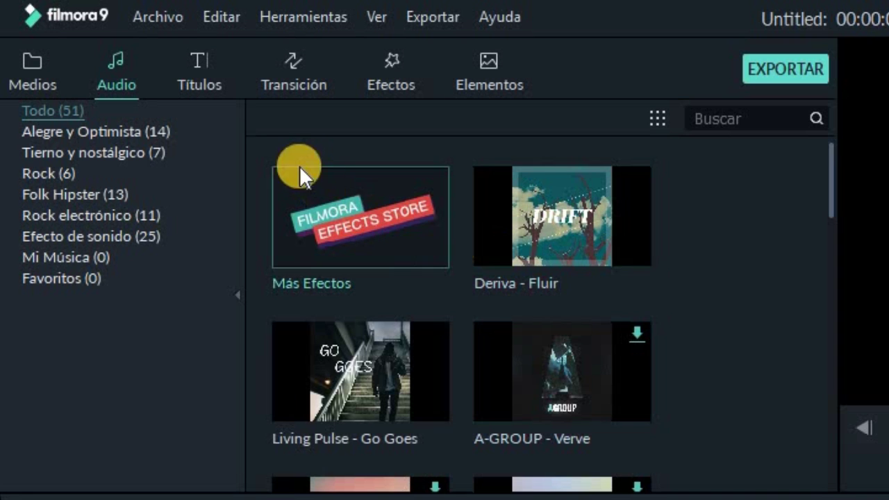
click(219, 90)
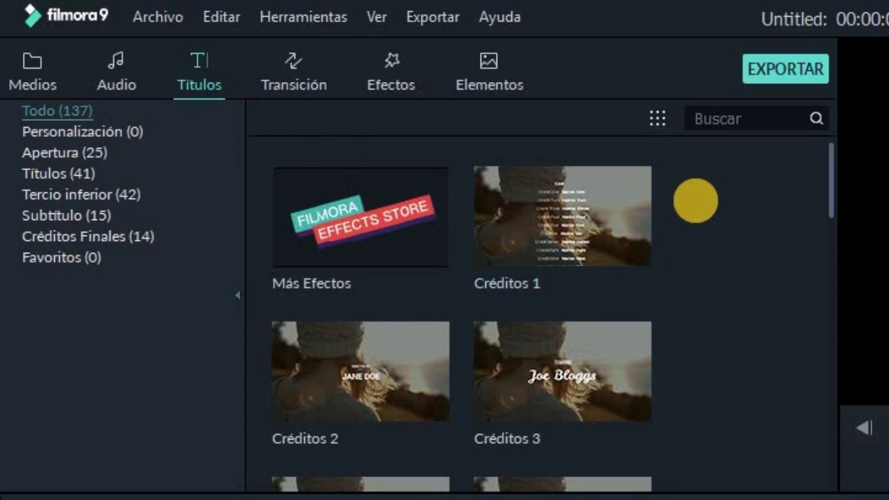
drag(831, 186, 393, 101)
click(336, 77)
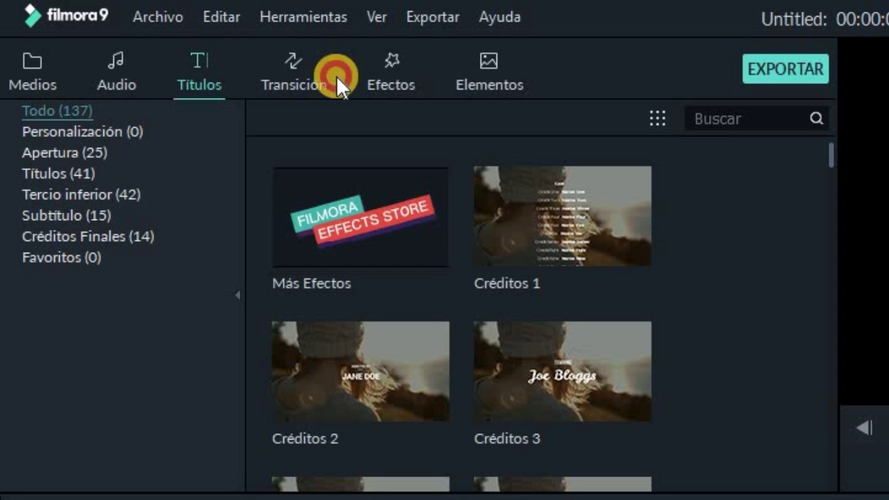
click(409, 85)
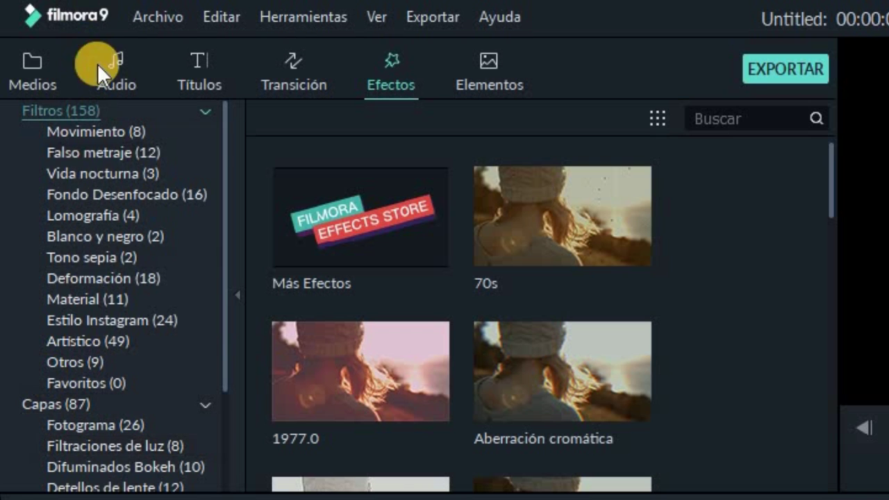
click(515, 73)
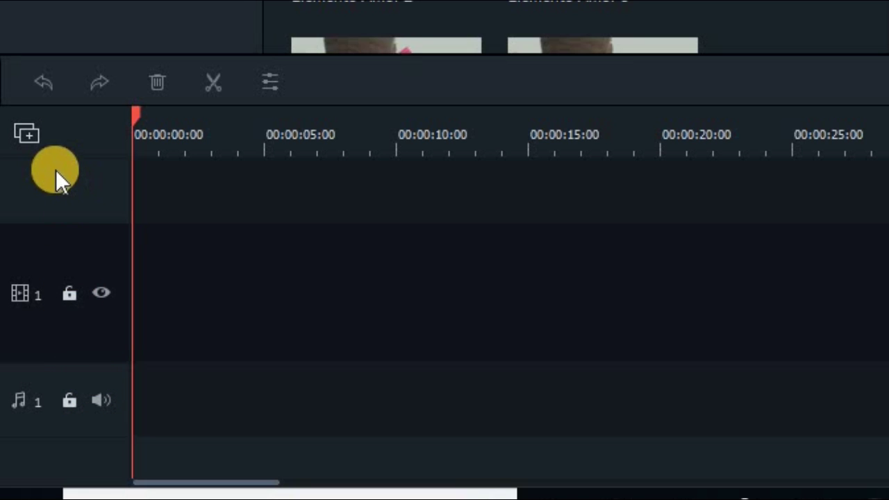
- Examine the timeline's track management options for adding, removing and resizing video and audio tracks
click(37, 141)
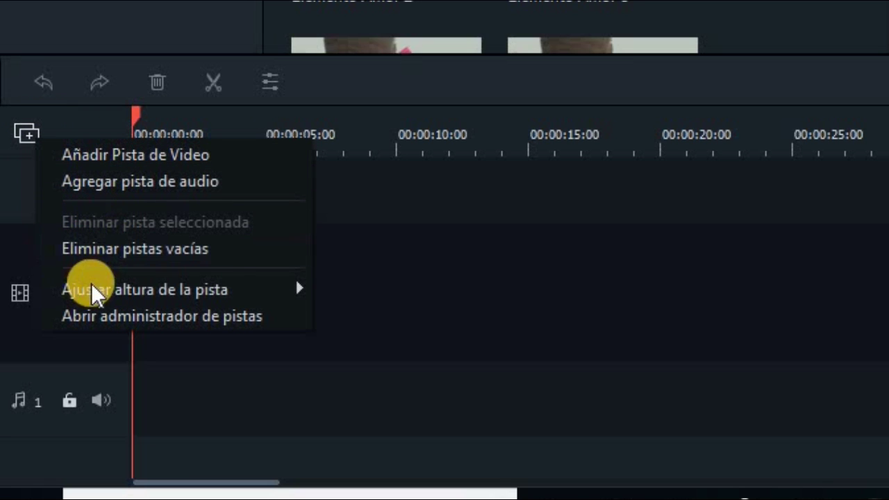
mouse_move(113, 298)
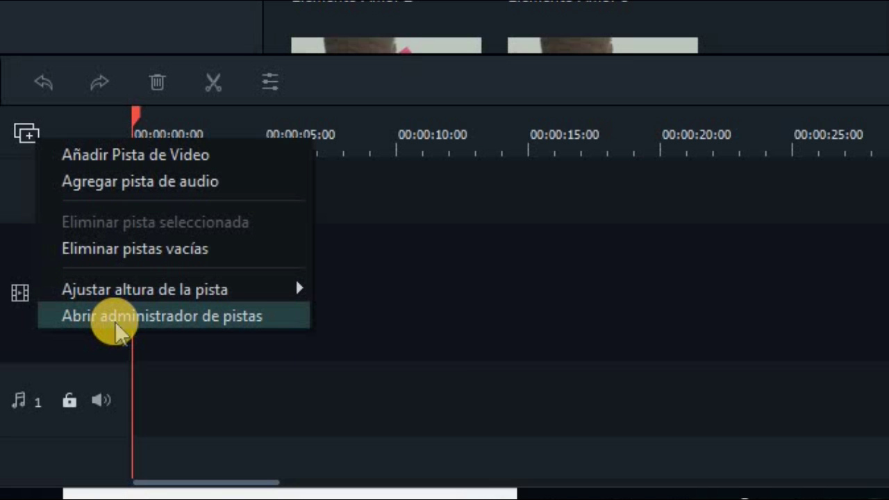
click(10, 198)
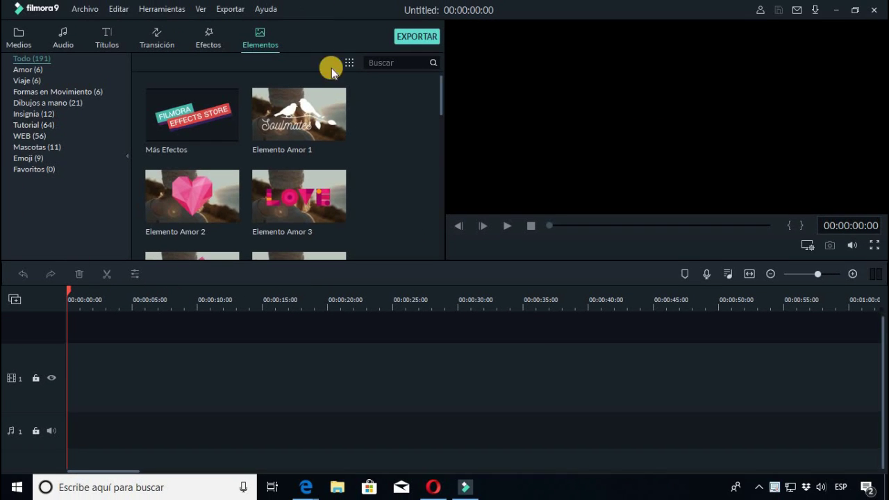
- Import Belly dance show (Vijaya) and Belly dance show (Vijaya)-2 from the Vídeos folder, declining the creation of proxy files
click(22, 44)
click(167, 62)
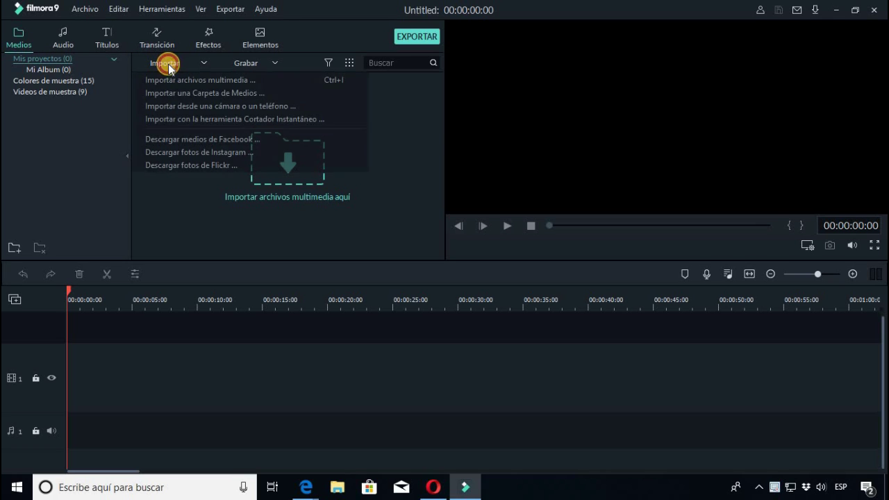
click(184, 80)
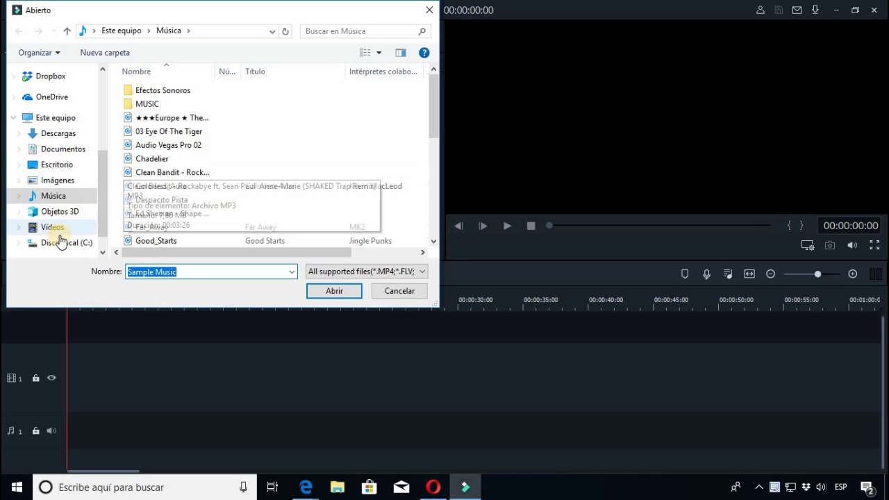
click(62, 233)
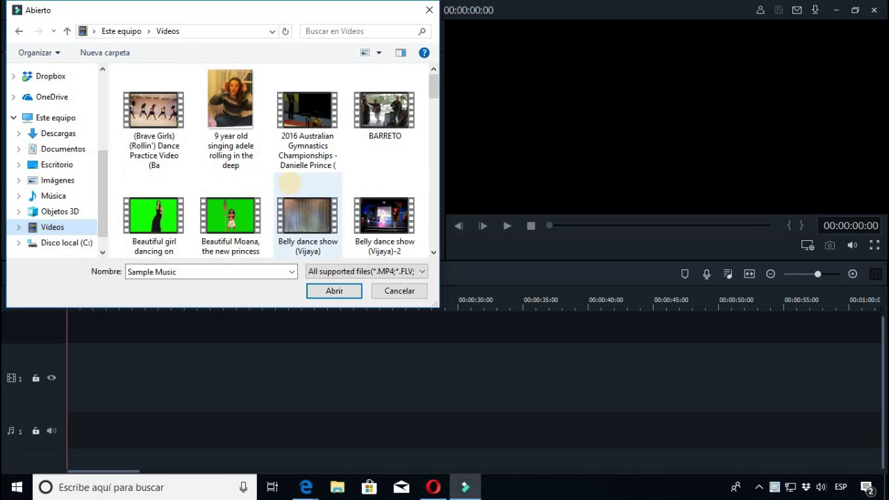
drag(417, 179, 314, 244)
click(342, 290)
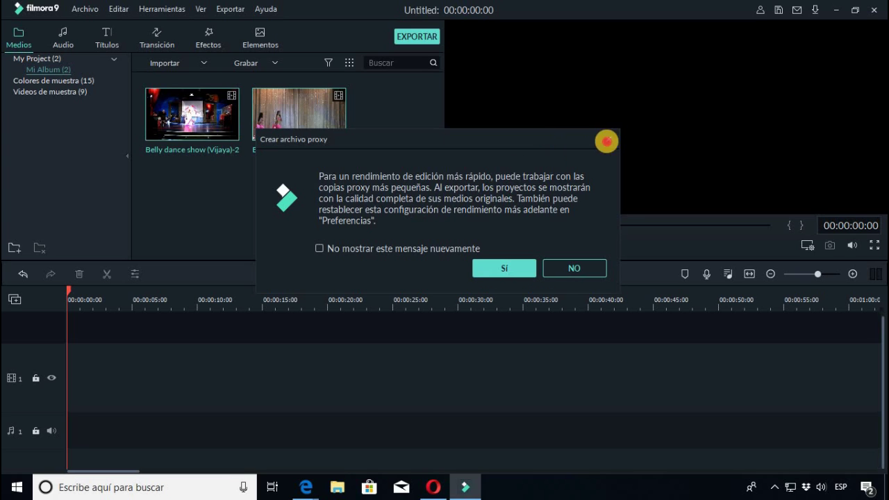
click(567, 268)
- Import the images Bellydance2, Bellydance3 and Bellydance4 from the Imágenes folder into the project media
click(200, 63)
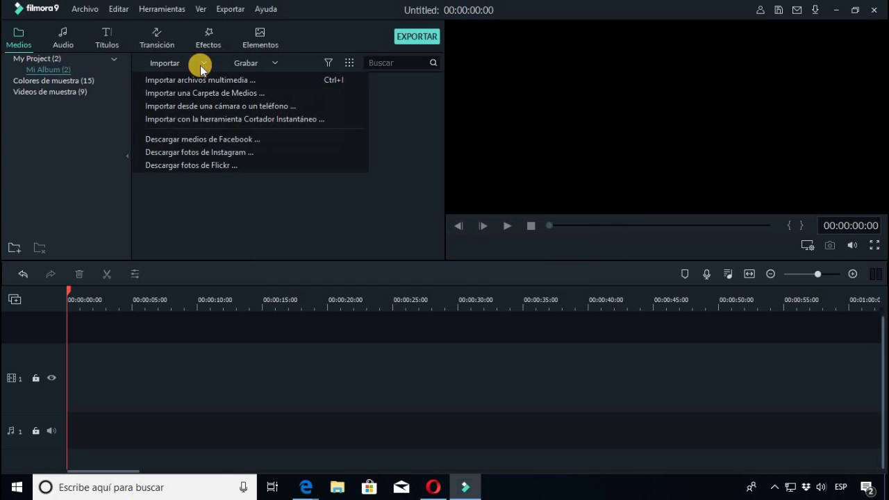
click(208, 82)
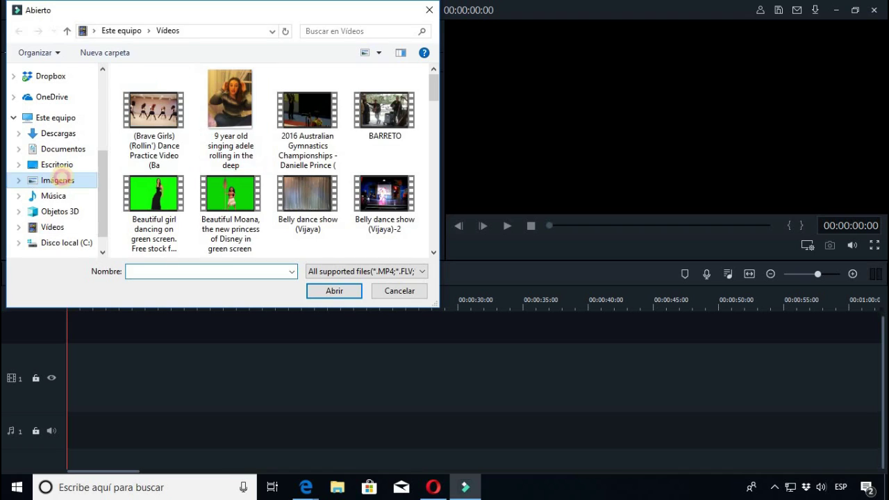
click(60, 181)
click(305, 174)
shift+click(160, 170)
click(334, 290)
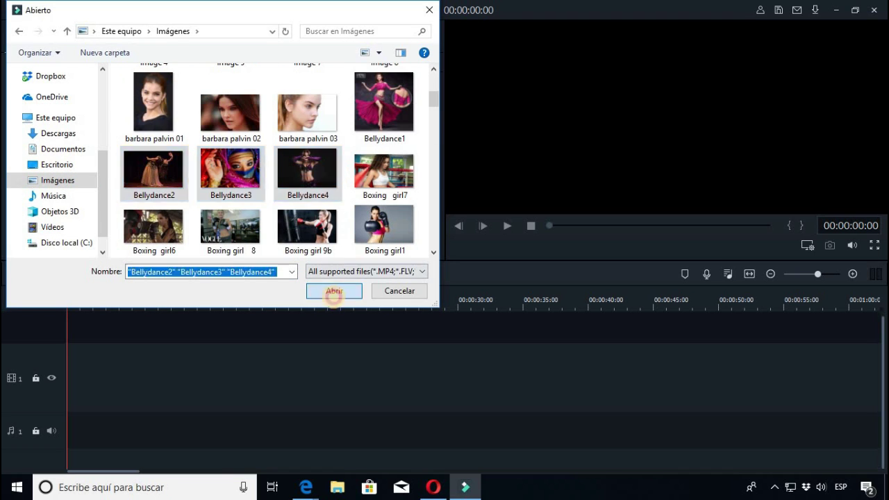
- Place Belly dance show (Vijaya) at the start of video track 1 and slightly lower its audio volume
drag(322, 119, 65, 377)
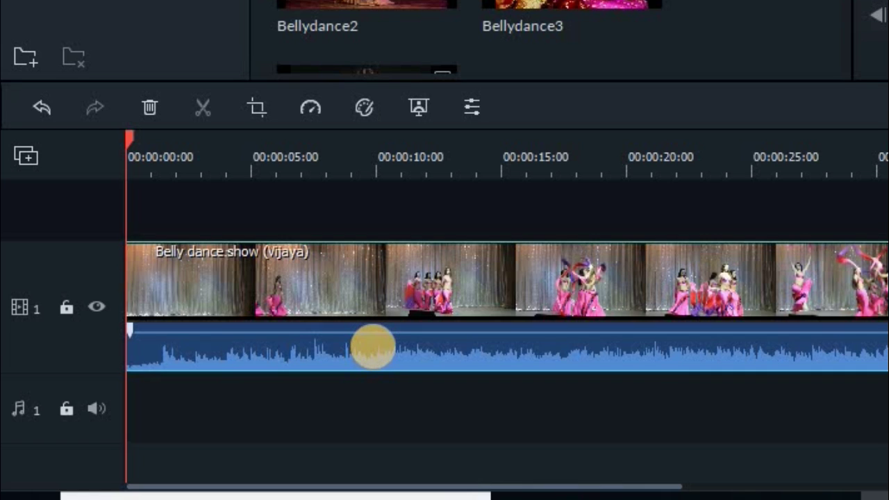
mouse_move(379, 339)
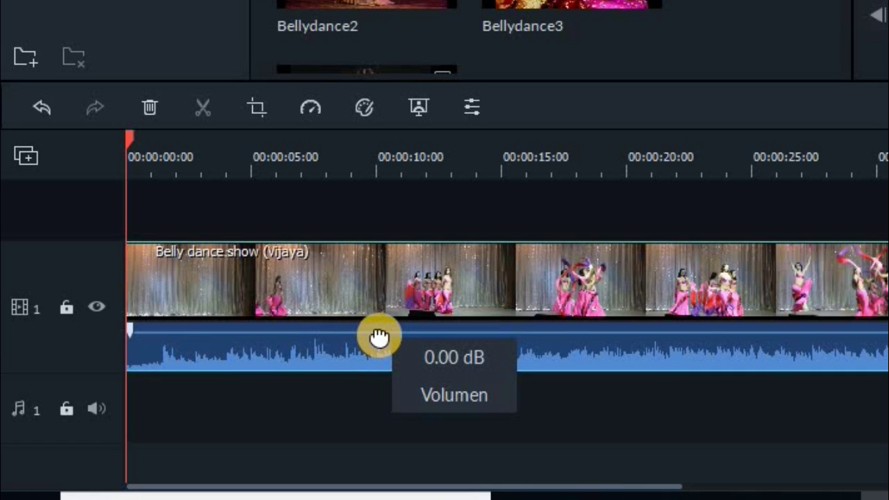
drag(379, 337, 457, 347)
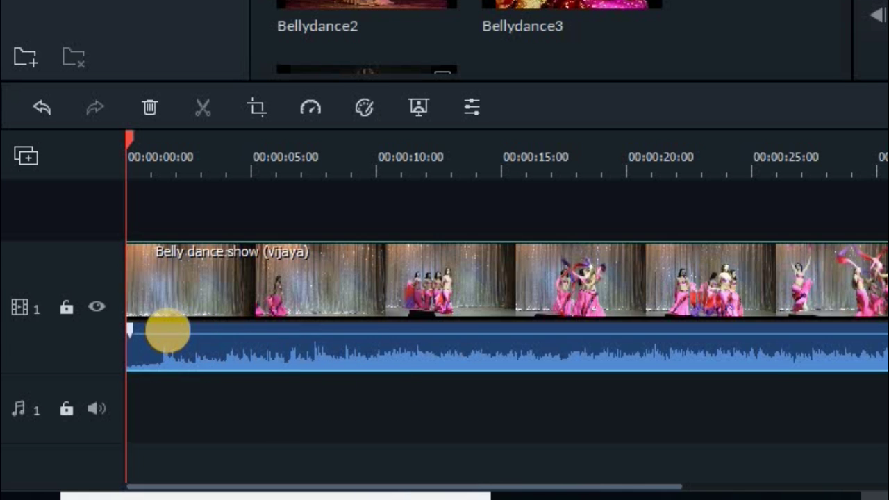
- Give the Belly dance show (Vijaya) clip's audio a fade-in of about 5.5 seconds
drag(131, 333, 248, 329)
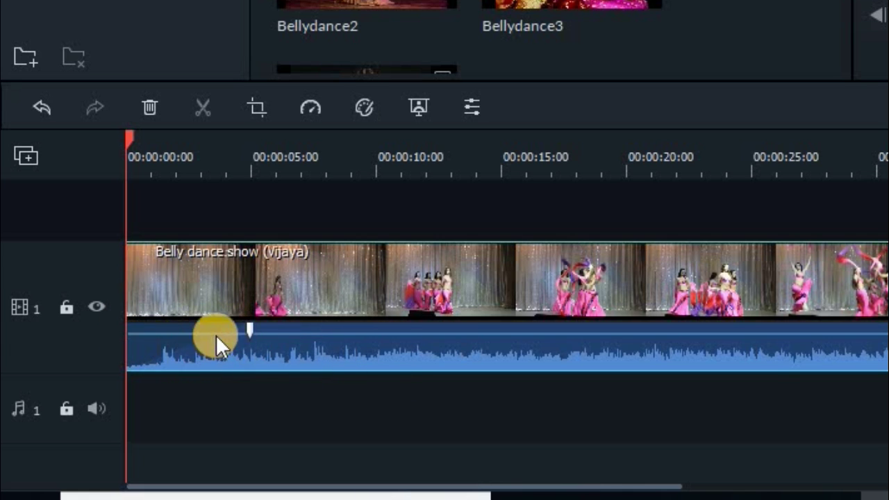
mouse_move(251, 331)
mouse_down()
mouse_move(222, 331)
mouse_move(268, 332)
mouse_up()
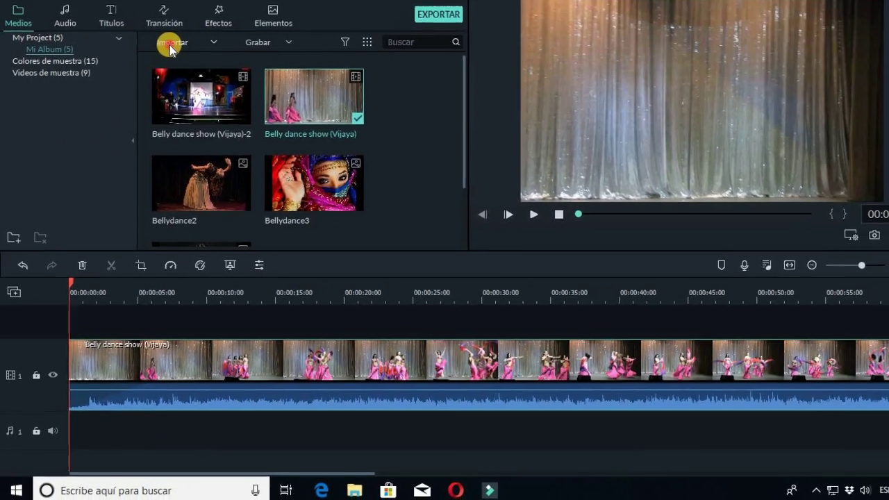
- Import the audio file Colorless_Aura from the Música folder into the project media
click(170, 44)
click(178, 58)
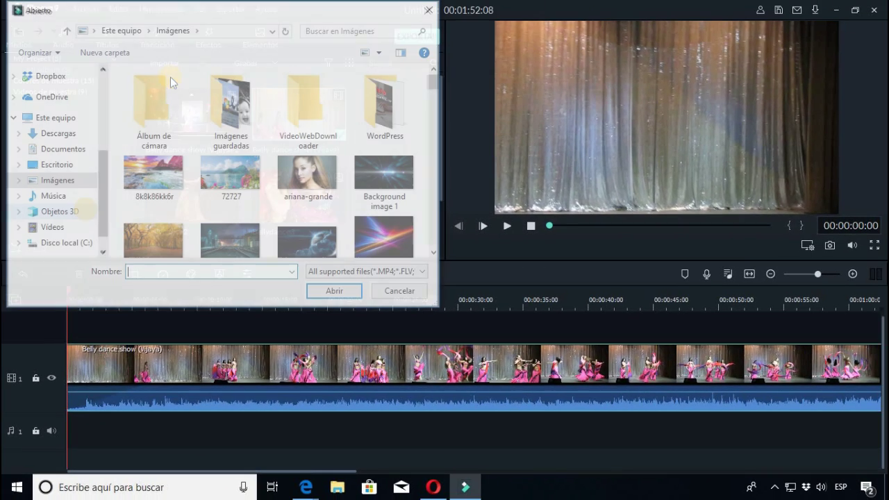
click(70, 194)
double_click(159, 186)
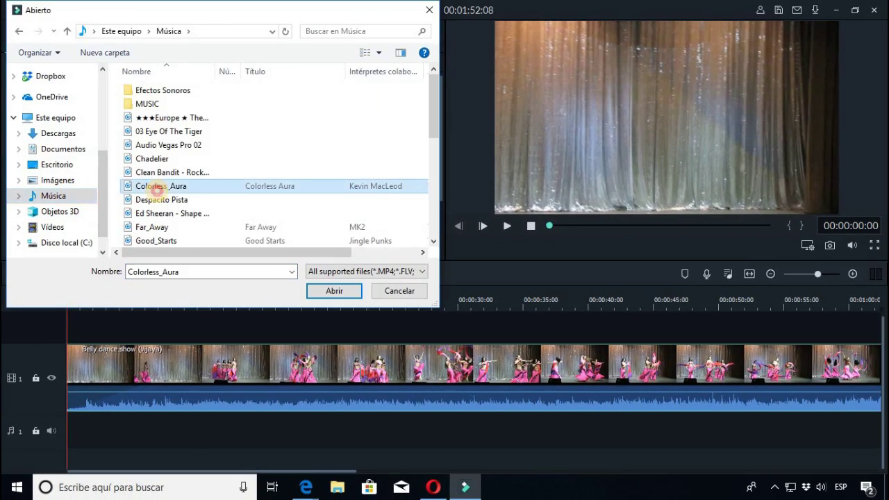
- Place Colorless_Aura at the start of audio track 1 and raise its volume
drag(440, 176, 444, 230)
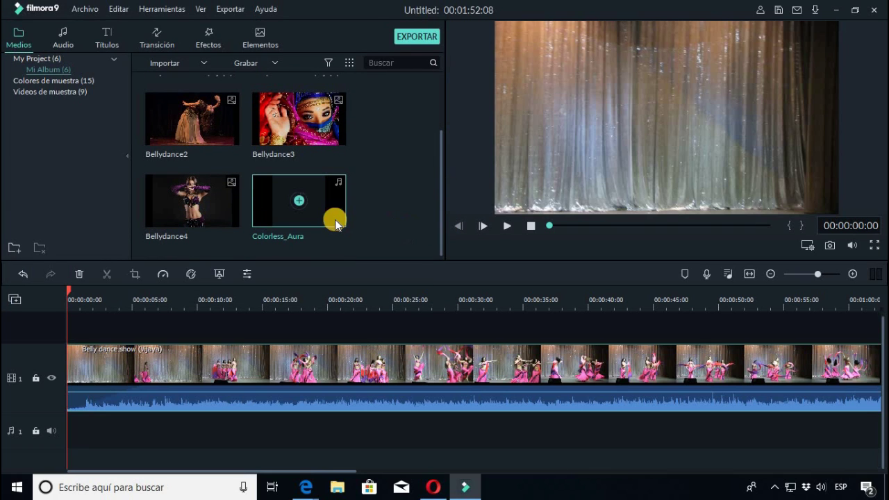
drag(334, 220, 62, 414)
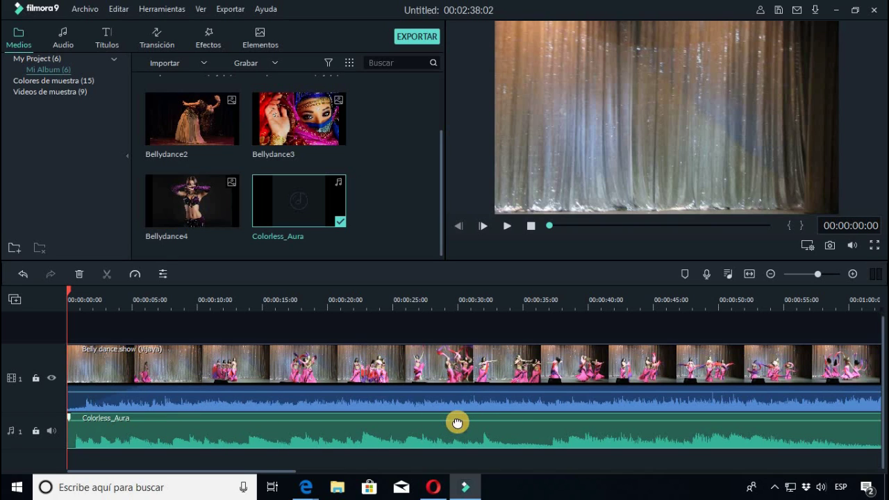
drag(458, 422, 132, 424)
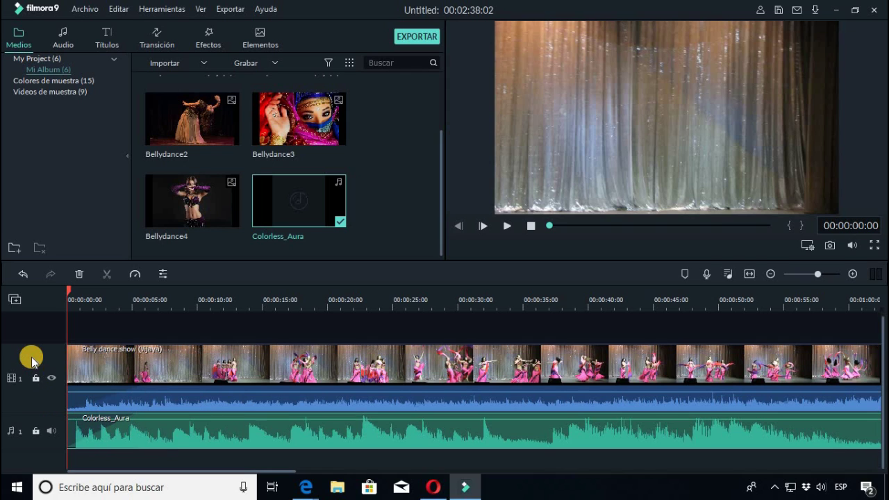
- Add a second video track to the timeline above the Belly dance show (Vijaya) clip
click(15, 299)
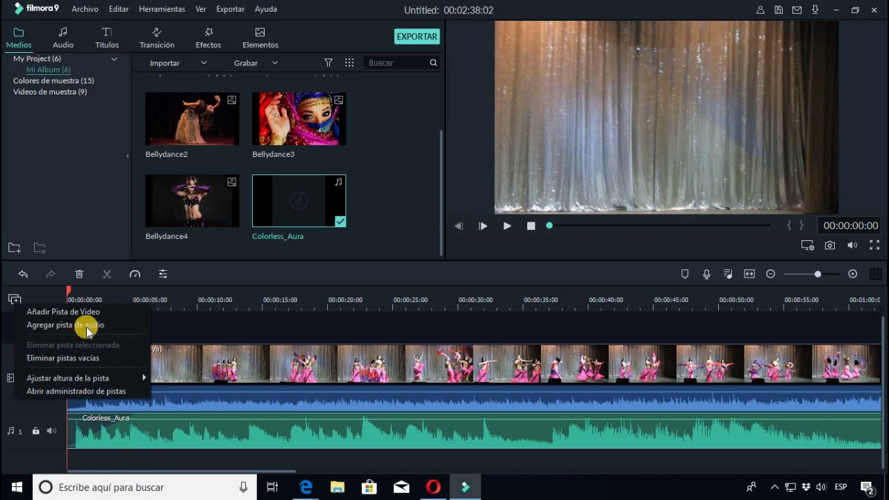
click(109, 311)
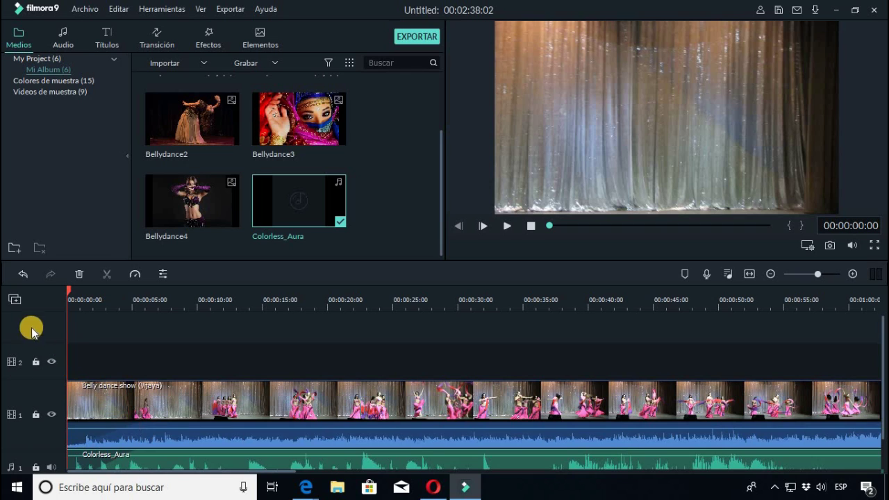
key(ctrl+z)
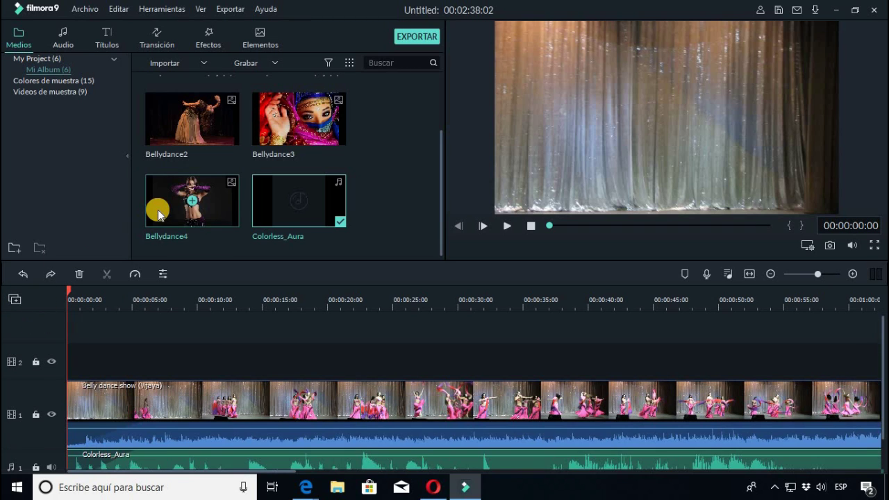
- Place Bellydance4 at the start of video track 2 and Bellydance3 at about 10 seconds on the same track
drag(159, 214, 62, 371)
drag(336, 135, 159, 343)
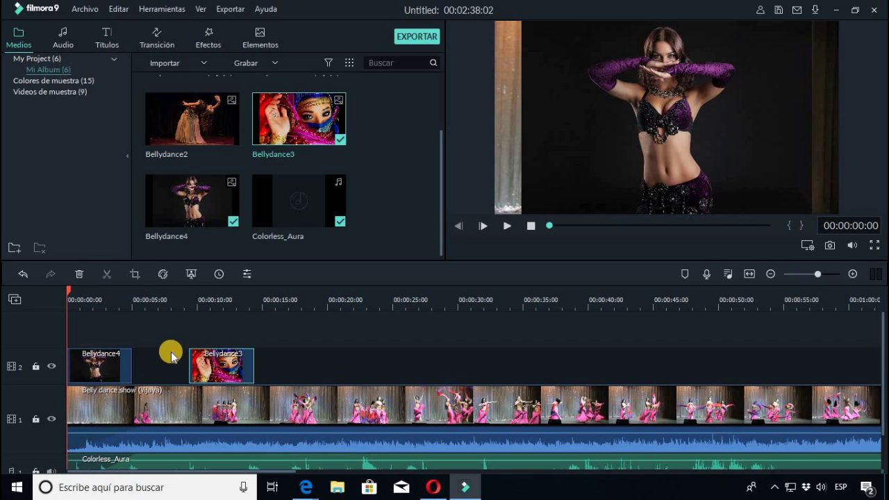
mouse_move(199, 359)
mouse_down()
mouse_move(143, 362)
mouse_move(207, 360)
mouse_up()
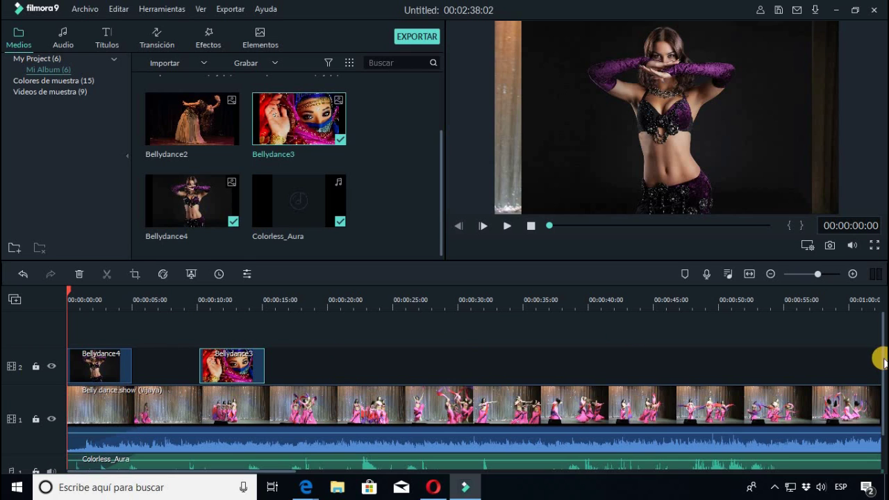
- Split the Belly dance show (Vijaya) clip at 00:00:20:01 and again at 00:00:27:08
drag(881, 359, 883, 396)
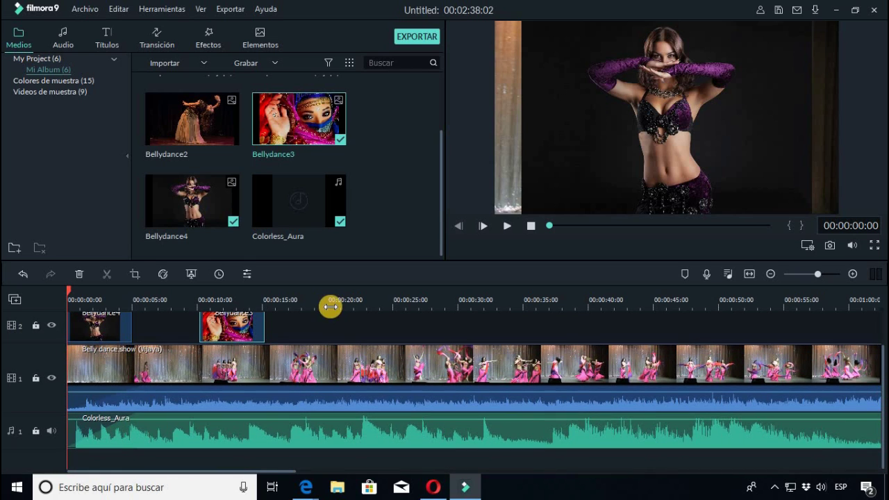
click(328, 322)
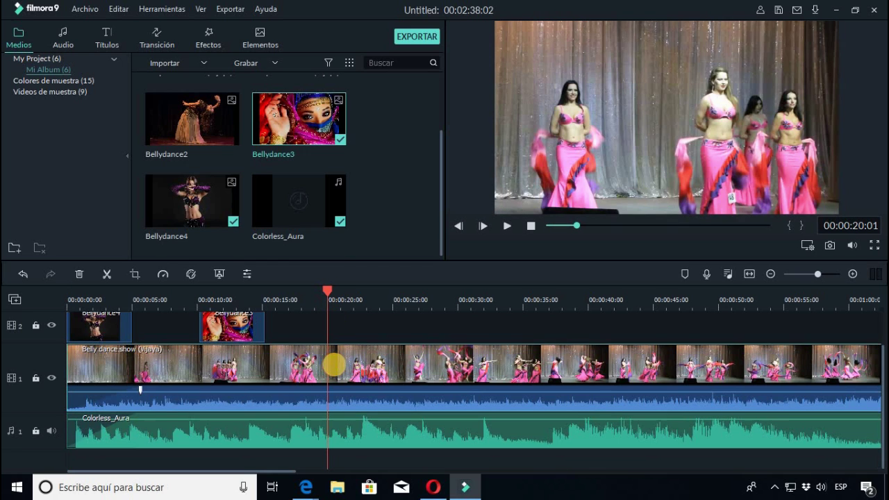
click(105, 276)
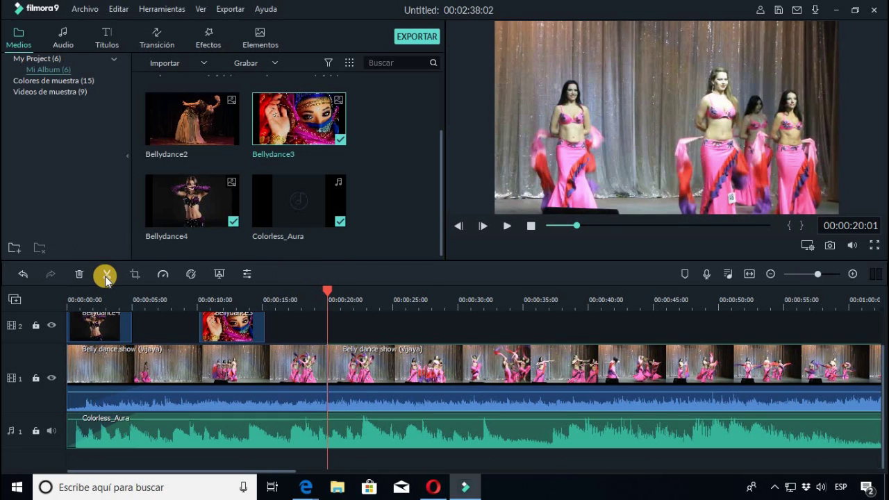
click(422, 292)
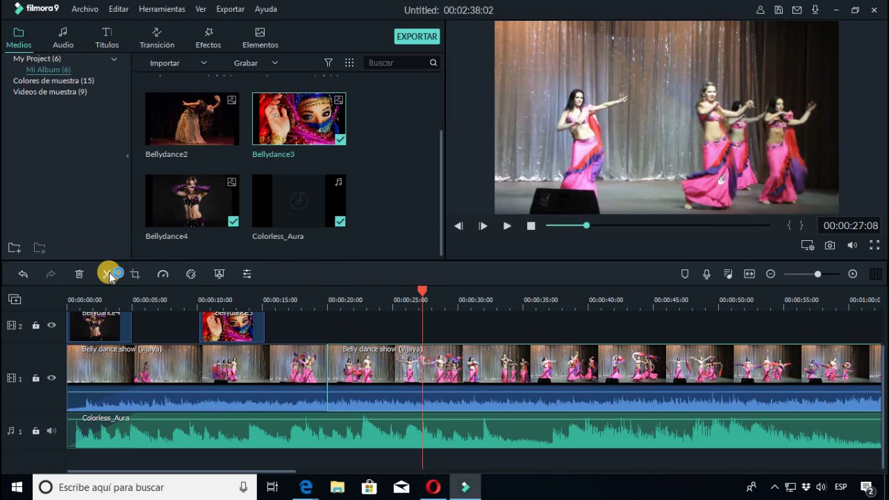
click(107, 275)
- Delete the middle segment of the Belly dance show (Vijaya) clip with Borrar, and undo the deletion
click(337, 367)
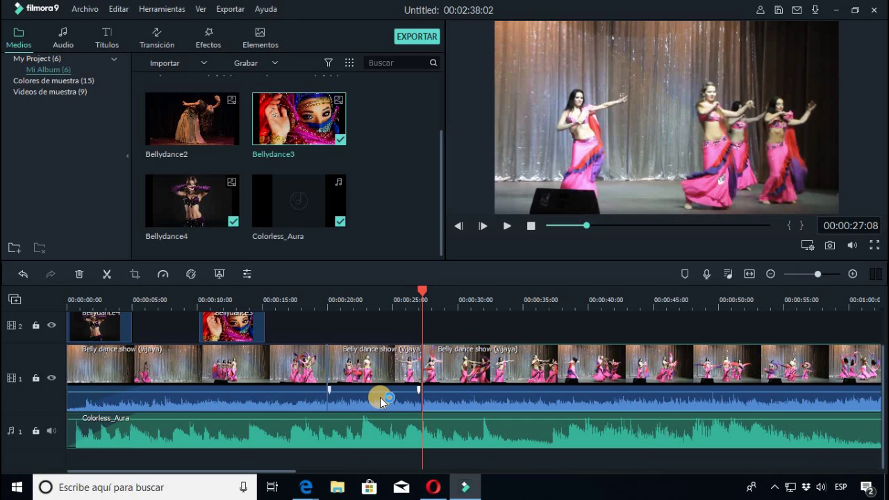
right_click(364, 368)
right_click(375, 378)
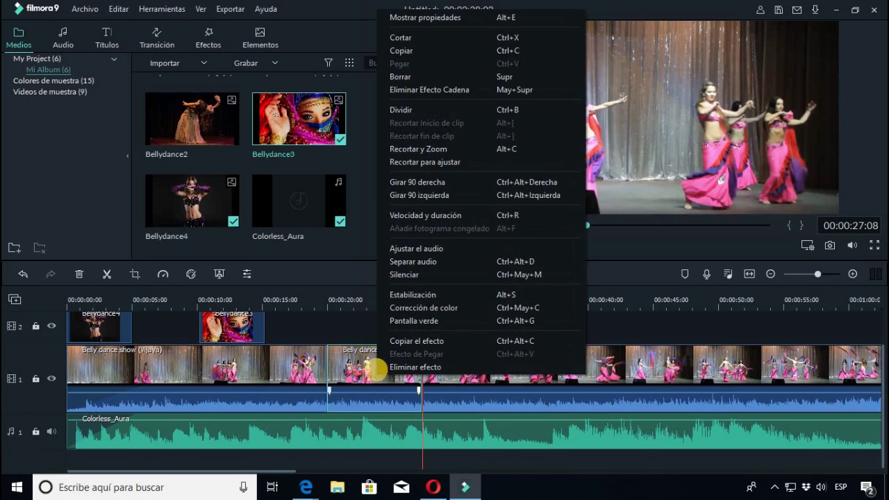
click(473, 80)
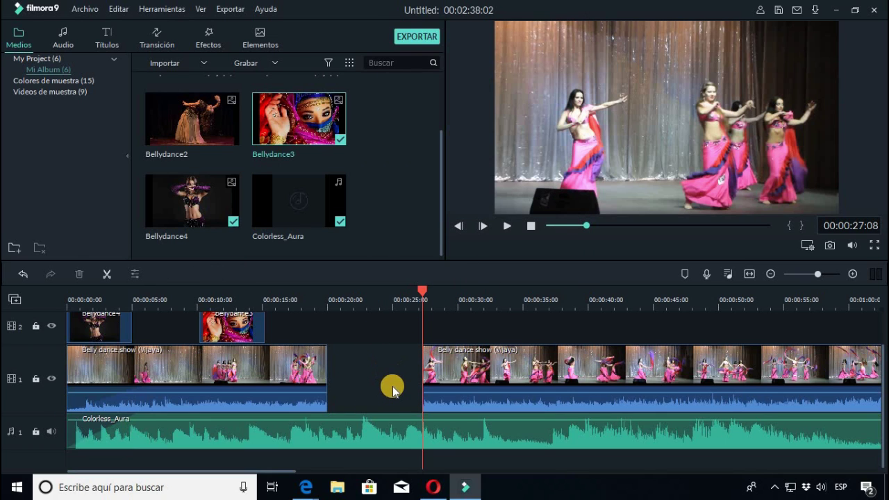
click(23, 274)
- Remove the middle segment of the Belly dance show (Vijaya) clip with Eliminar Efecto Cadena, closing the gap
click(359, 366)
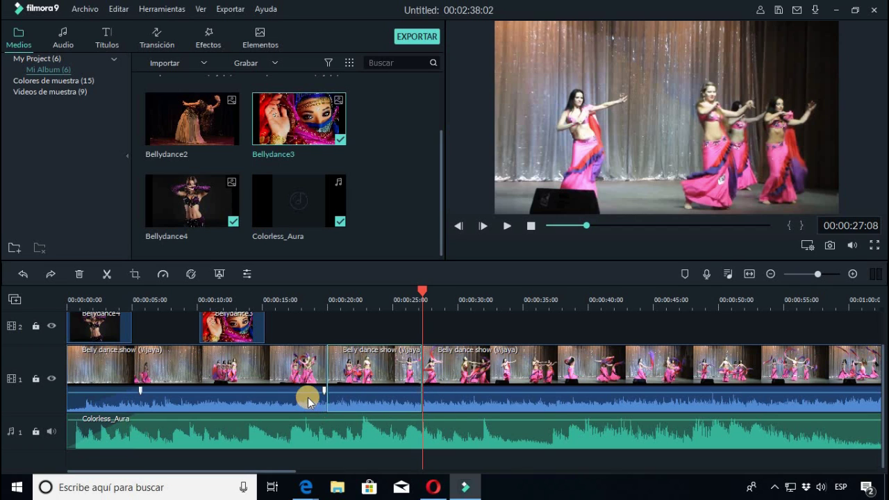
right_click(359, 373)
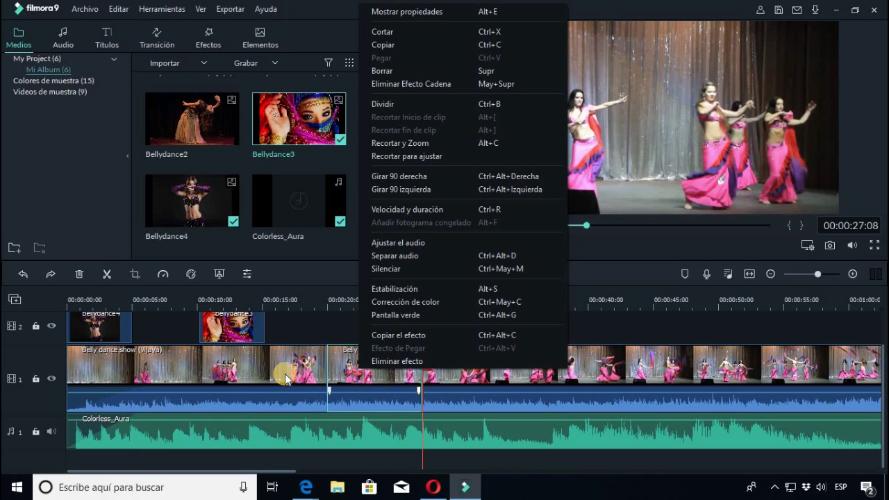
click(429, 84)
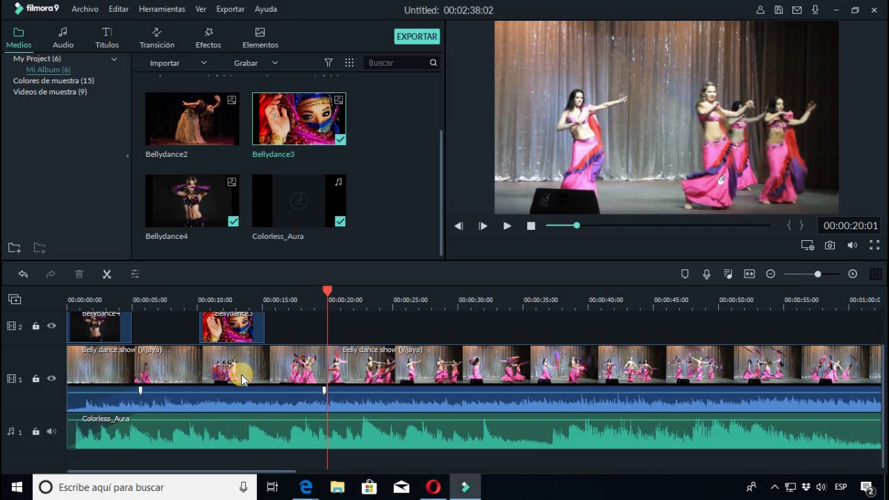
- Open the first Belly dance show (Vijaya) segment's properties and examine its video, audio, color and motion settings
double_click(278, 367)
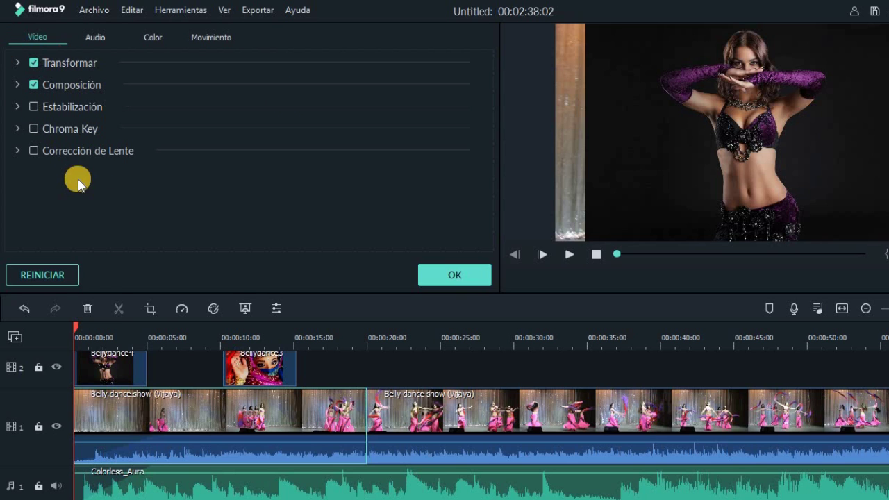
click(89, 37)
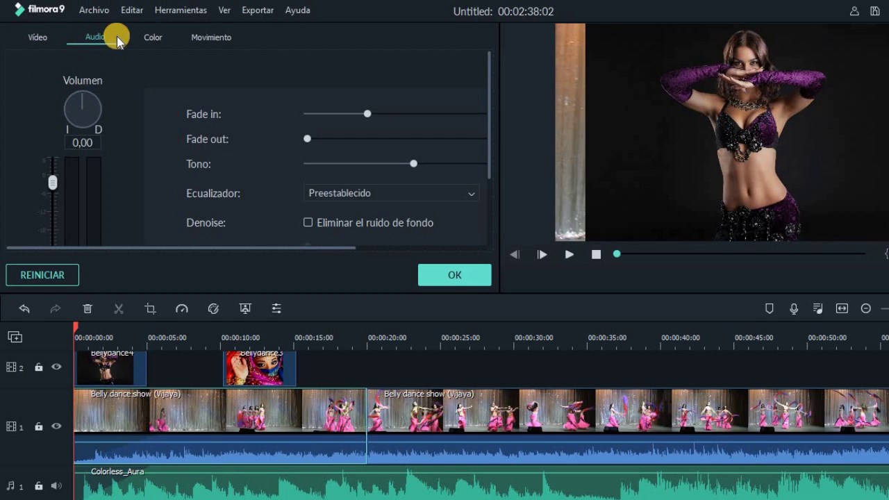
click(146, 37)
click(206, 37)
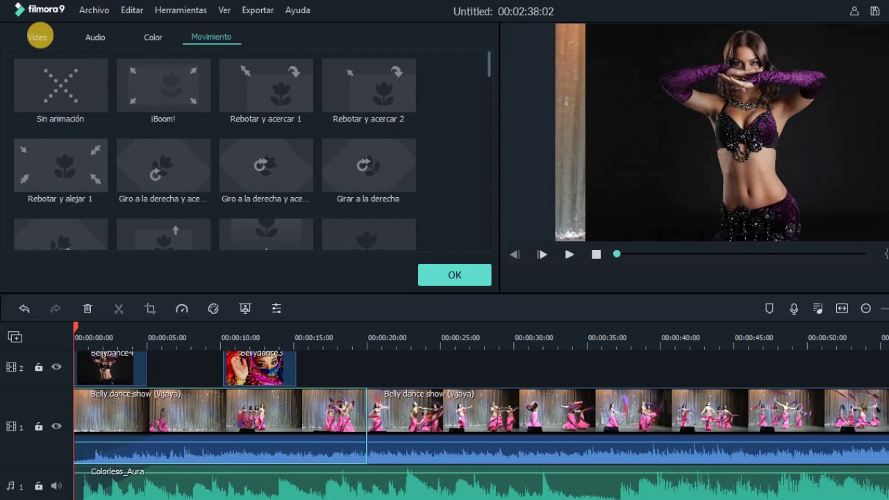
click(38, 38)
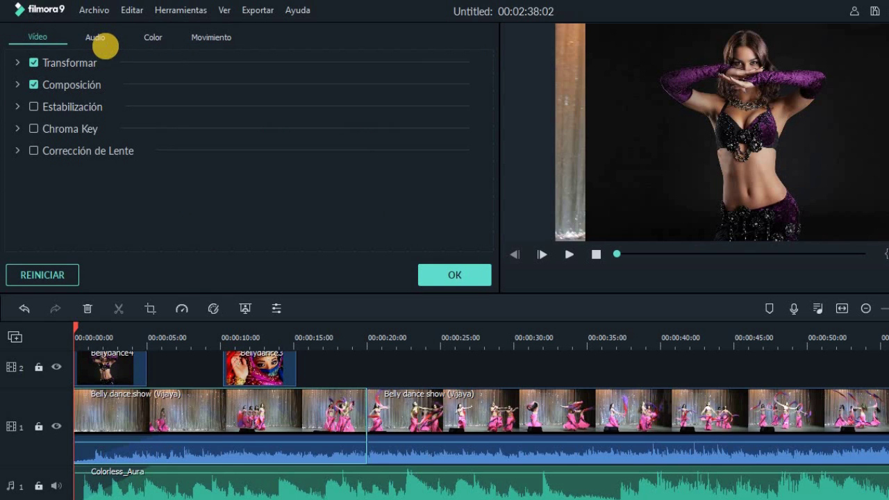
click(96, 35)
click(160, 37)
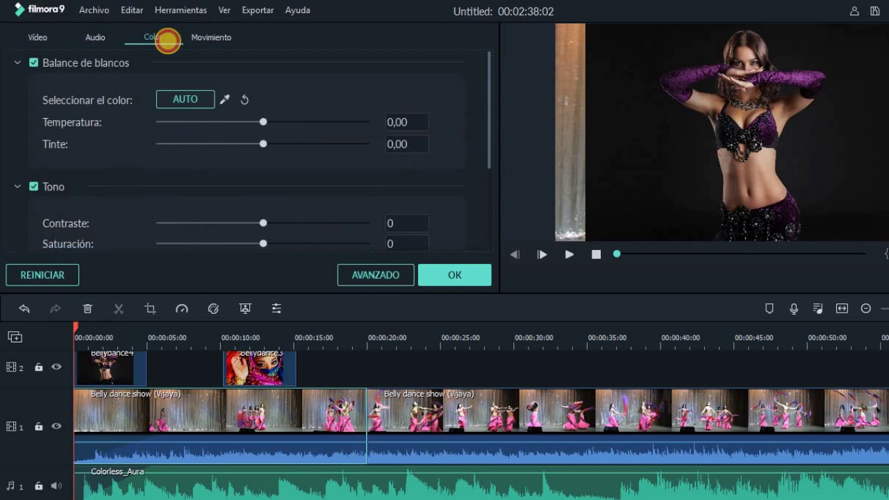
click(221, 36)
click(42, 39)
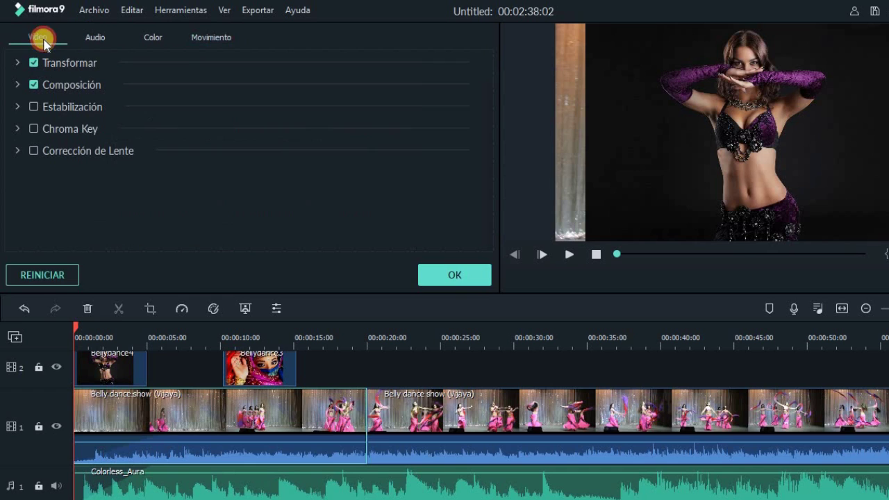
click(102, 37)
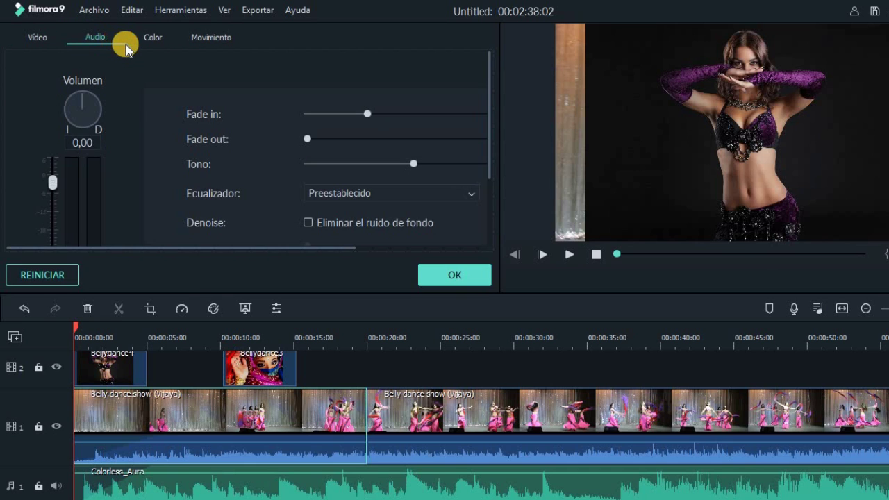
- Review the first Belly dance show (Vijaya) segment's color and motion settings and close its properties
click(155, 43)
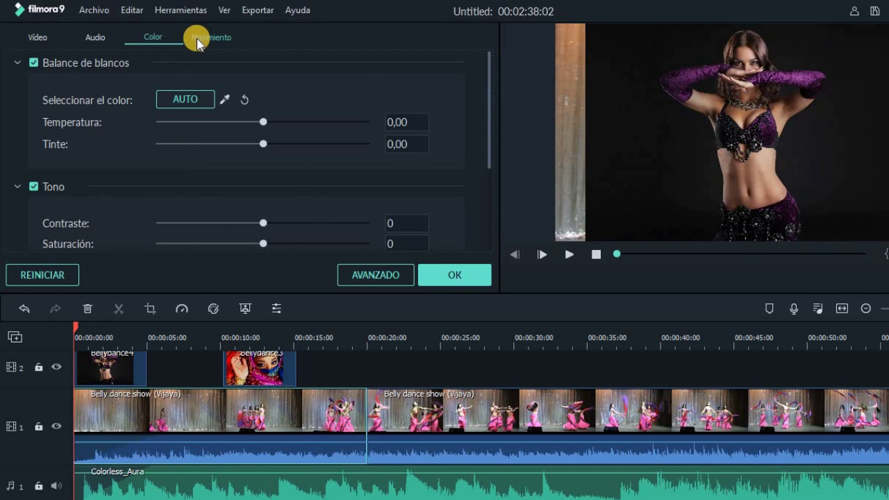
click(198, 37)
click(455, 276)
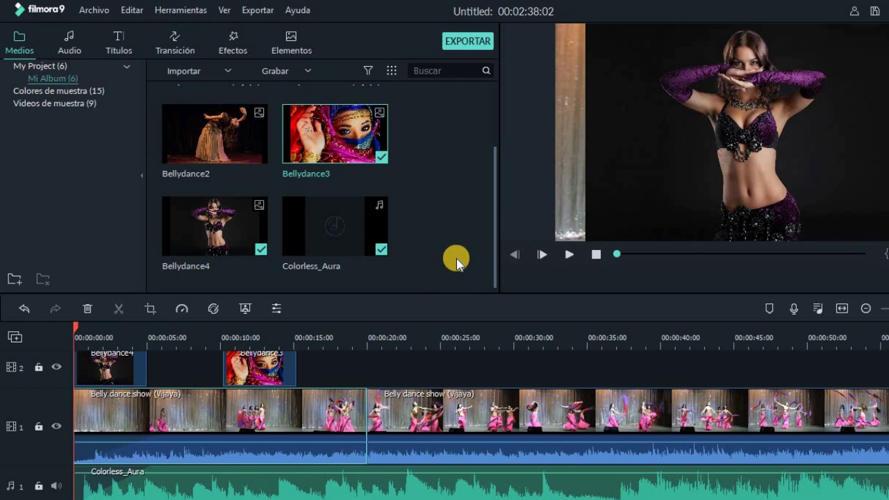
- Lengthen the Colorless_Aura track's fade-in to about 00:00:09:10, review its equalizer and denoise settings, and accept the properties
double_click(379, 486)
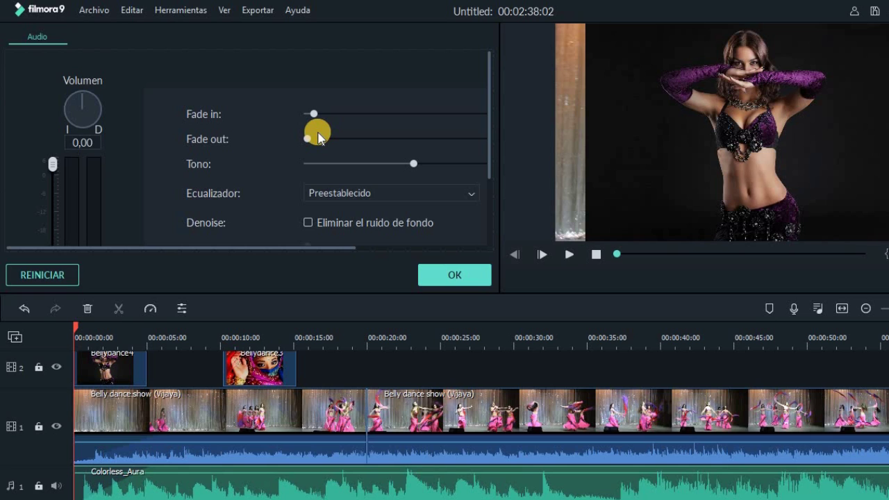
drag(135, 476, 210, 472)
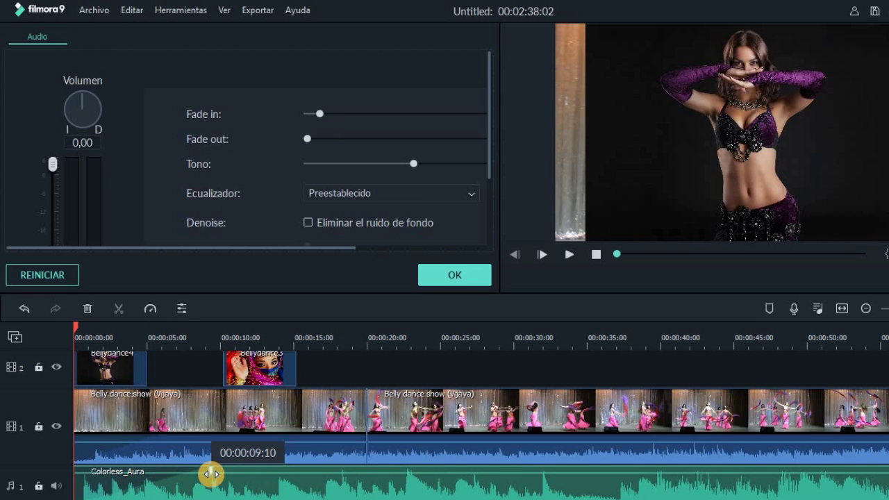
mouse_move(234, 470)
drag(489, 159, 476, 234)
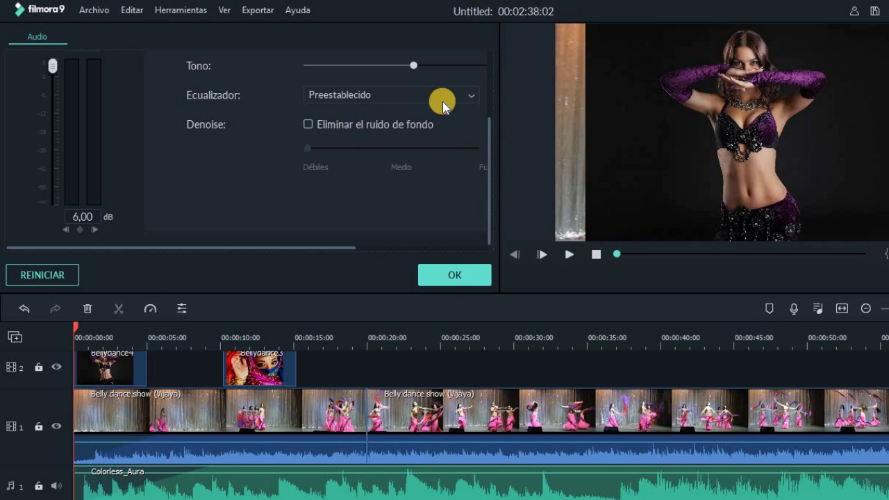
drag(490, 197, 435, 73)
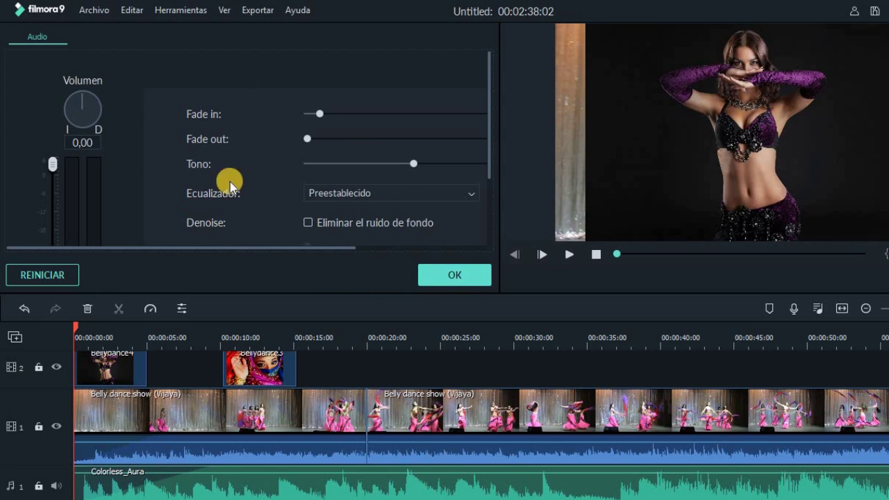
drag(495, 149, 491, 202)
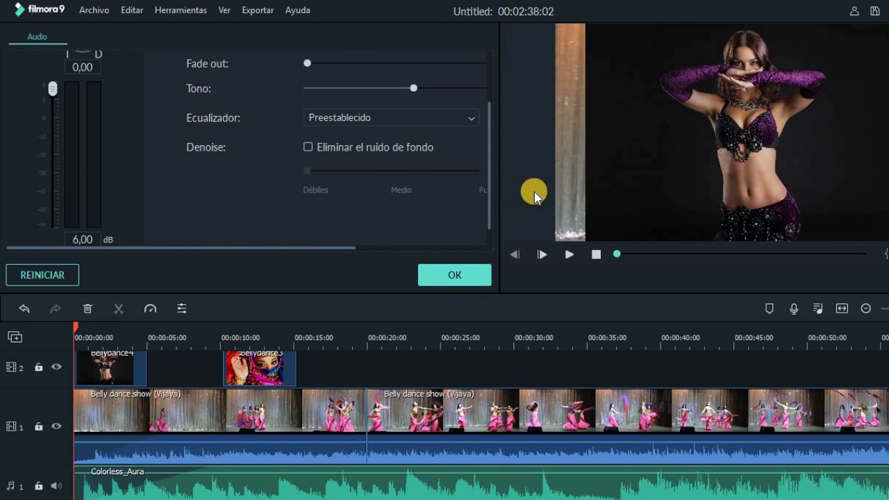
click(462, 278)
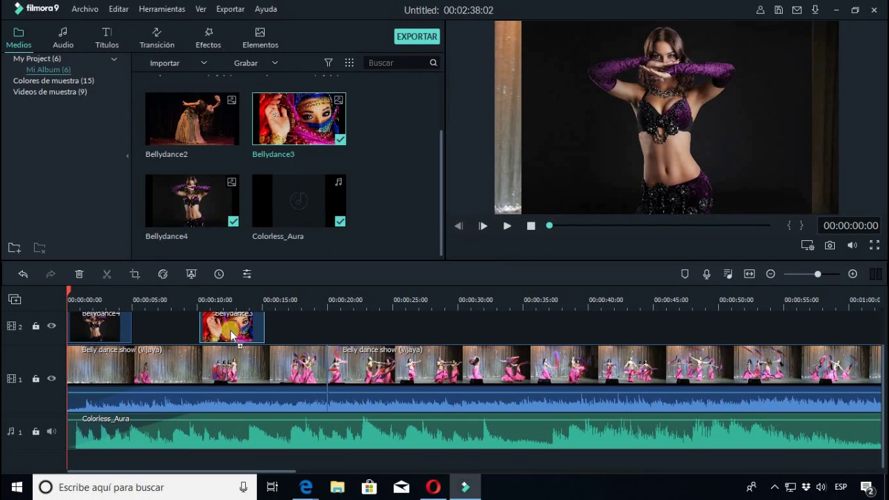
- Place Bellydance3 directly after Bellydance4 on video track 2 and add the Acumulado arriba transition between them
drag(252, 334, 171, 325)
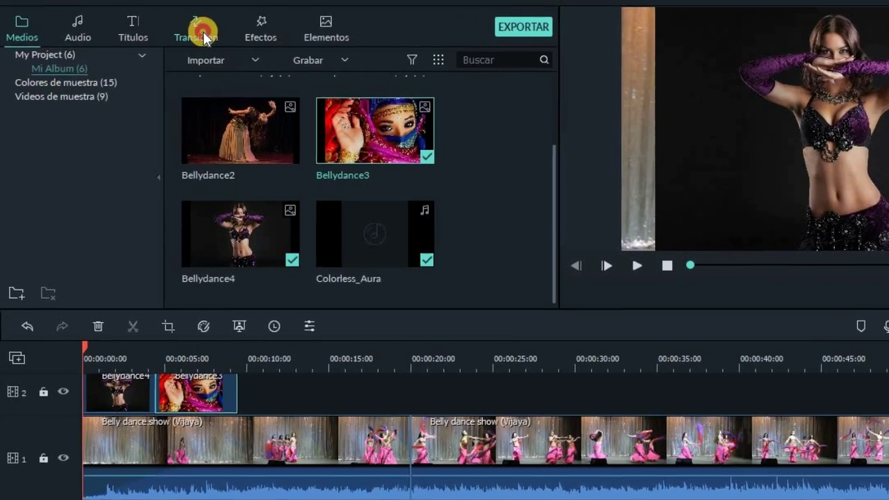
click(171, 37)
click(410, 150)
drag(414, 151, 159, 409)
- Add the Bar transition at the cut between the two Belly dance show (Vijaya) segments and move the playhead to 00:00:02:02
click(219, 250)
drag(219, 250, 420, 453)
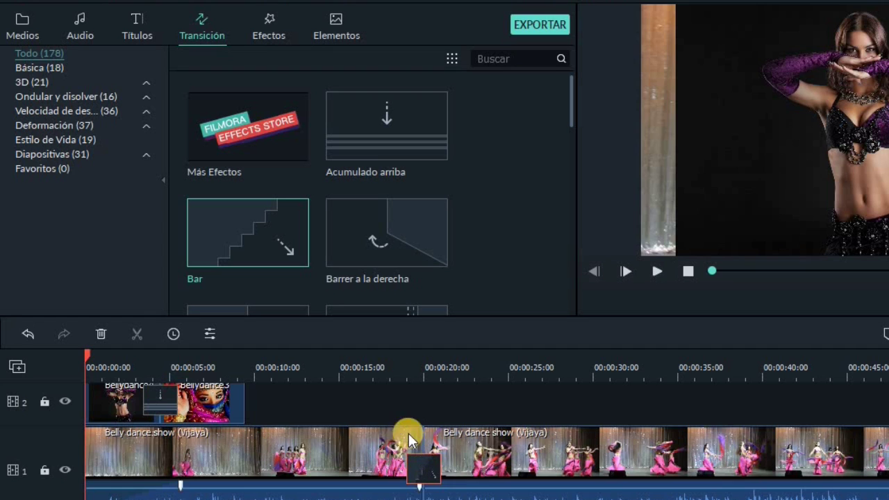
click(119, 367)
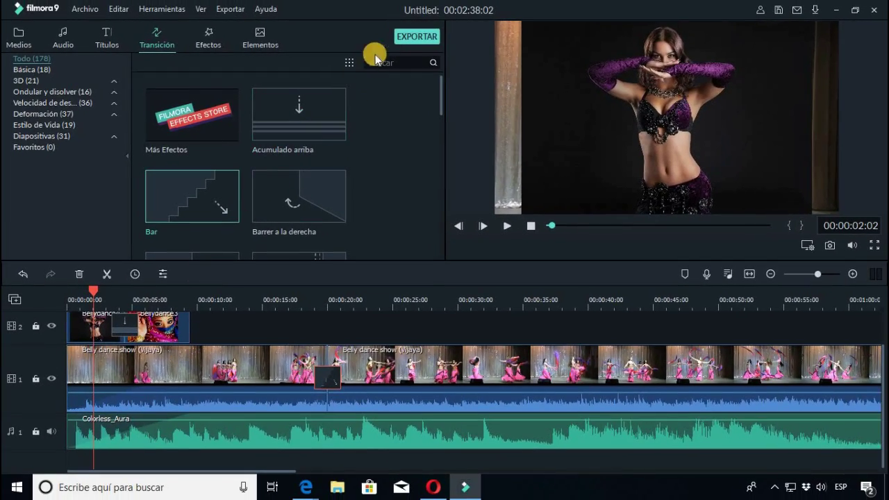
click(400, 43)
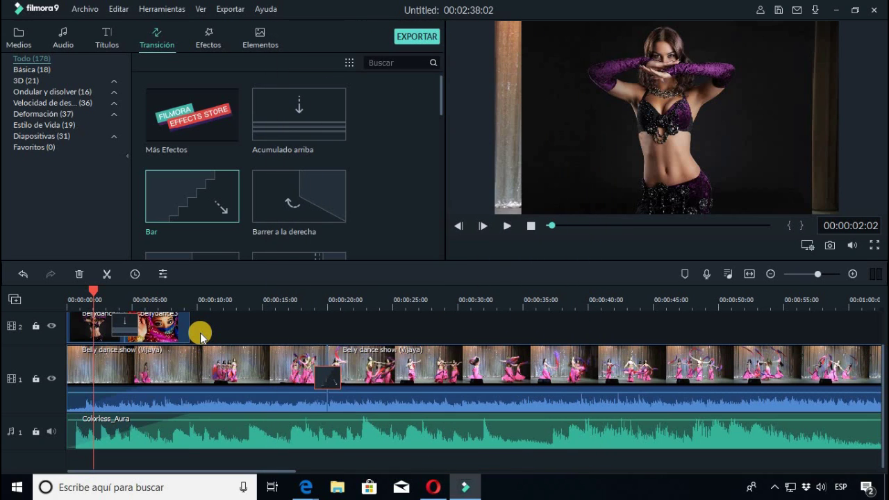
- Minimize the editor, compare the Wondershare Filmora9 and Wondershare Filmora desktop shortcuts, and switch back to Filmora9
click(836, 10)
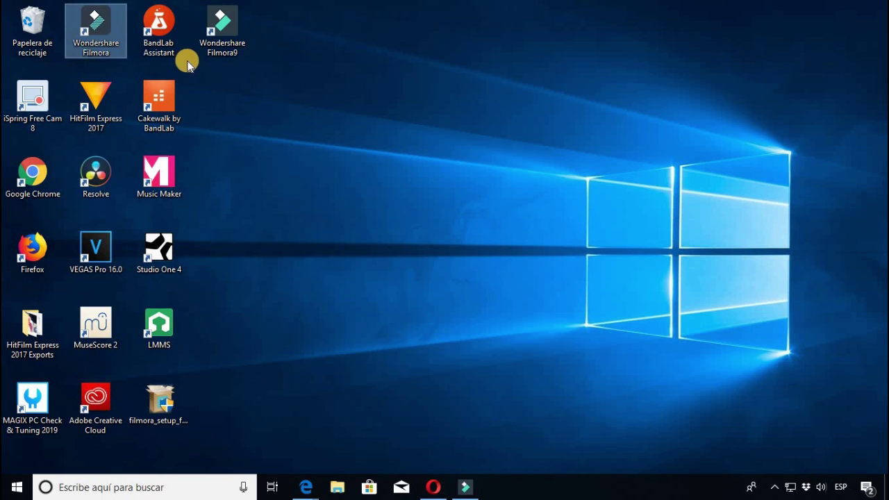
click(217, 53)
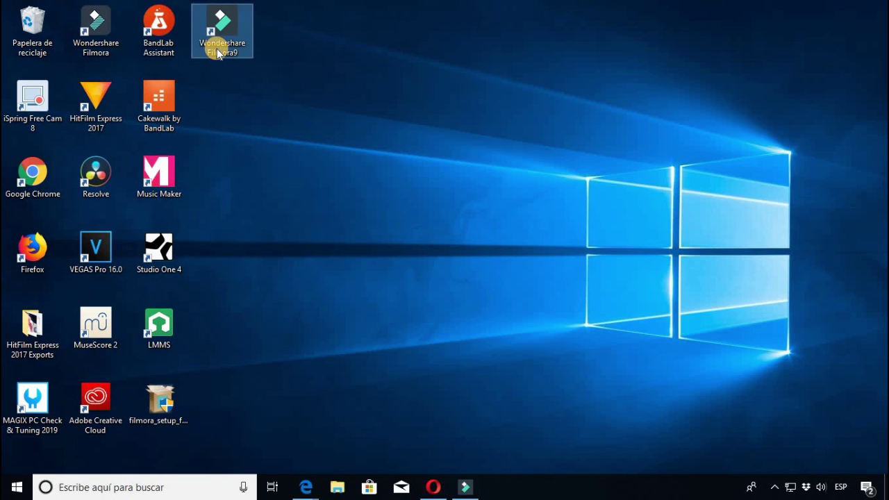
click(112, 53)
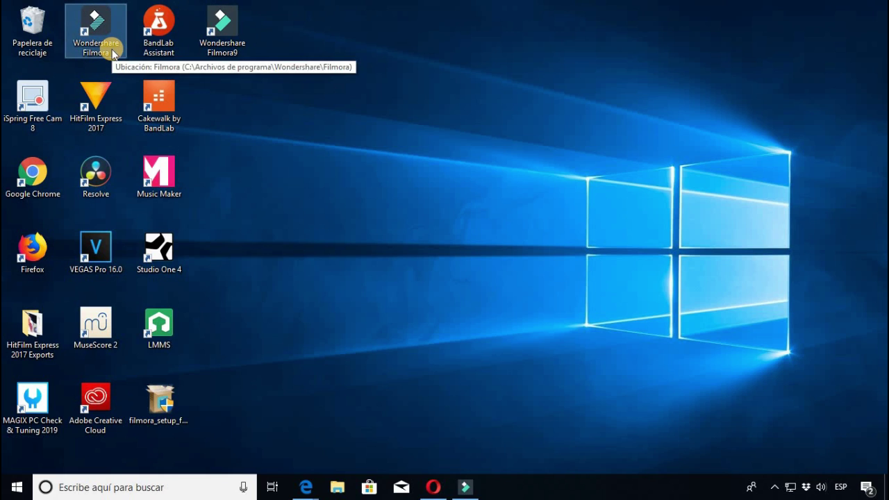
click(462, 485)
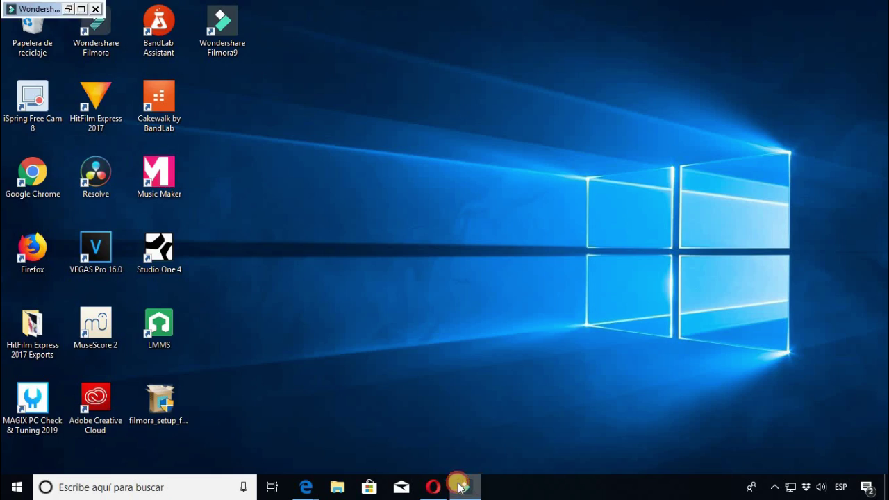